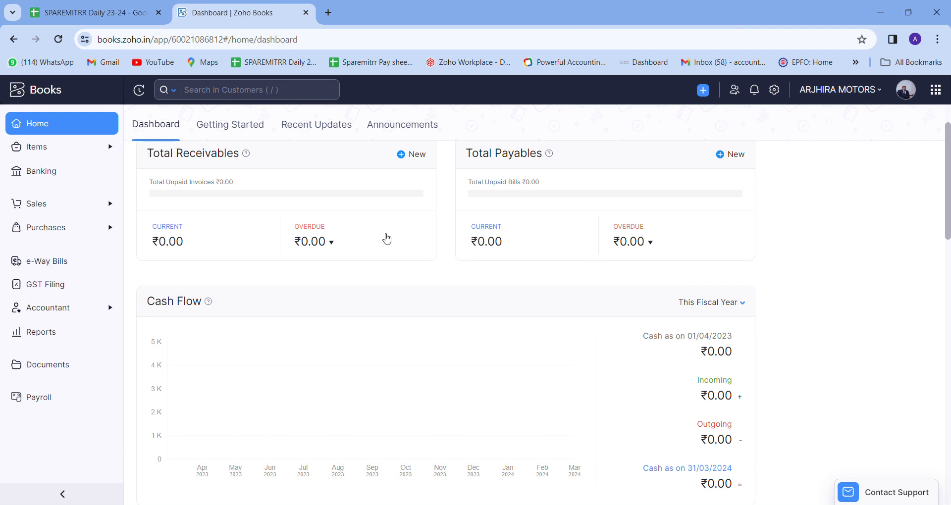
Scroll through the 2023–24 dashboard, then expand Items in the left sidebar.
scroll(387, 239, up, 2)
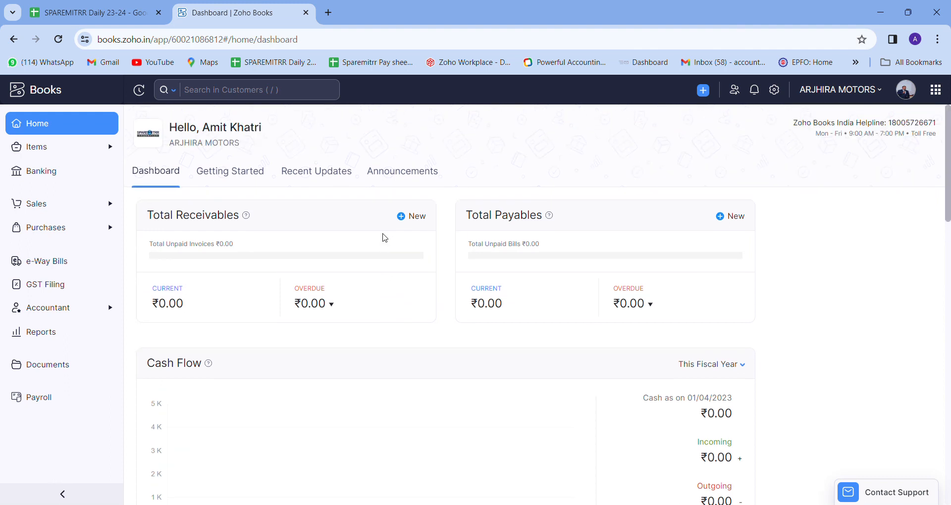
scroll(309, 222, down, 2)
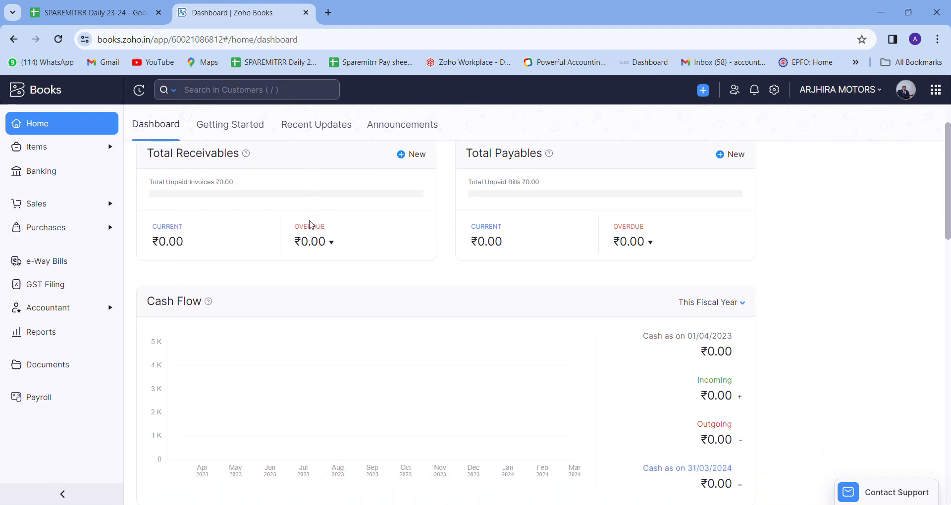
scroll(580, 277, up, 1)
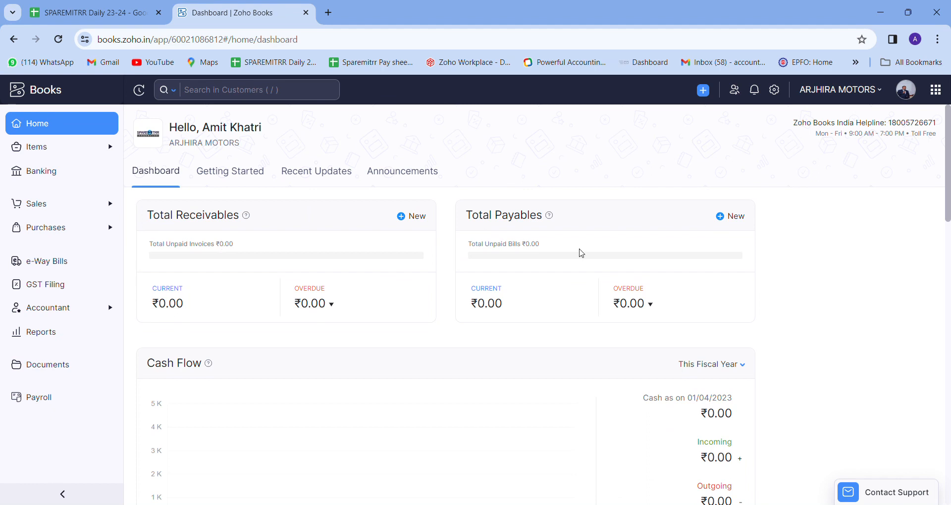
scroll(580, 251, down, 2)
scroll(257, 314, down, 5)
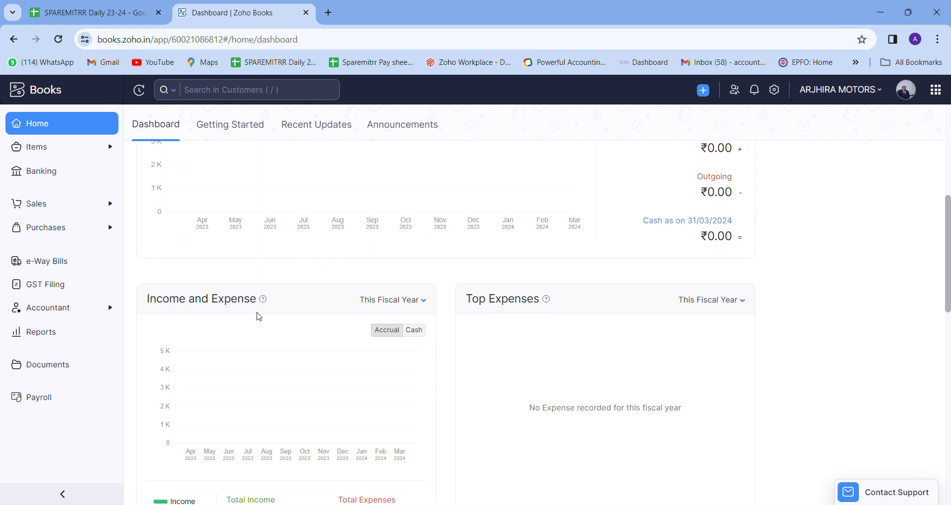
scroll(490, 353, down, 7)
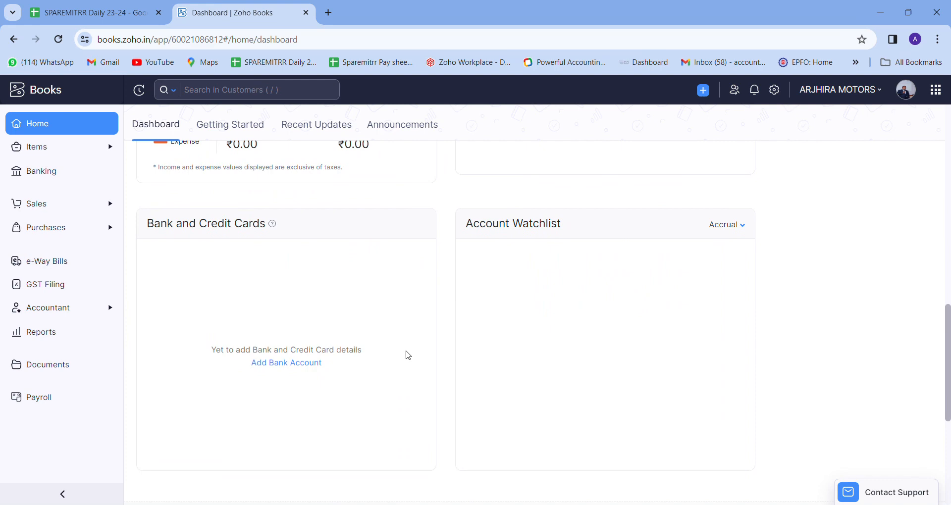
scroll(408, 355, down, 5)
scroll(408, 355, up, 4)
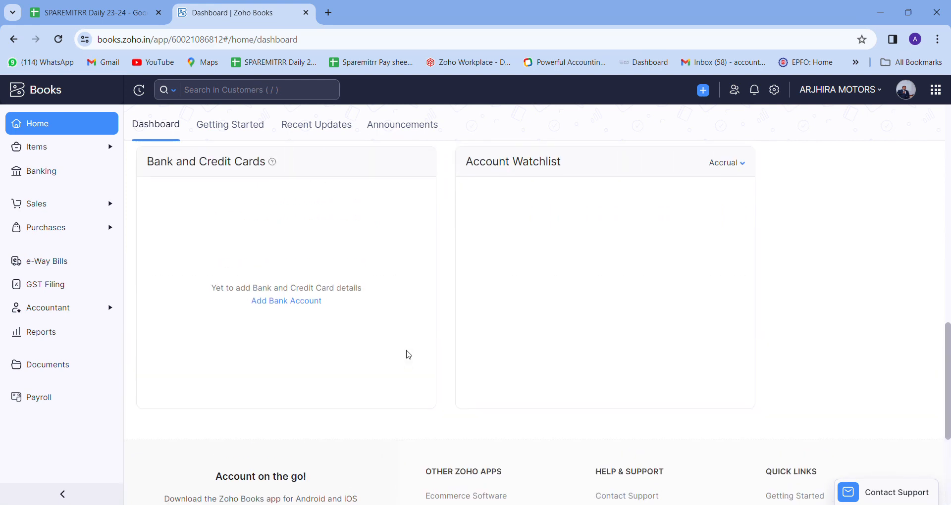
scroll(409, 354, up, 10)
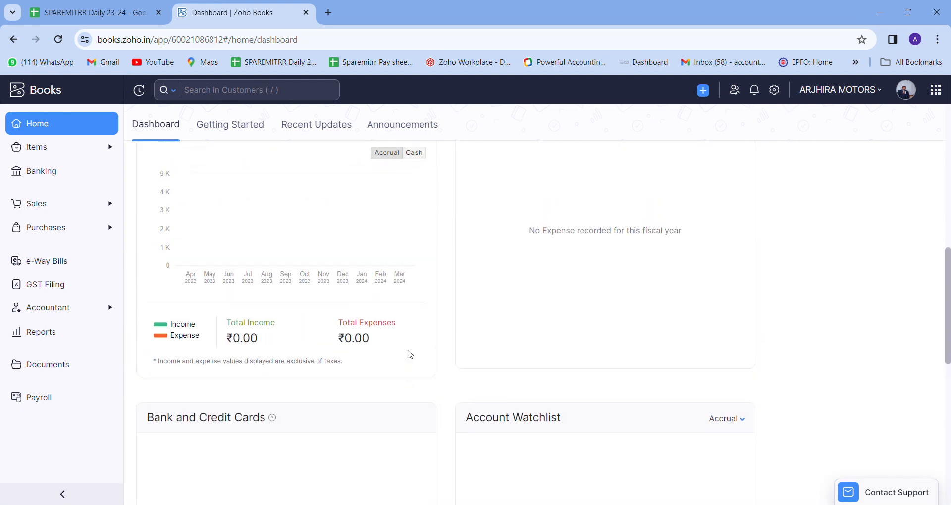
click(51, 149)
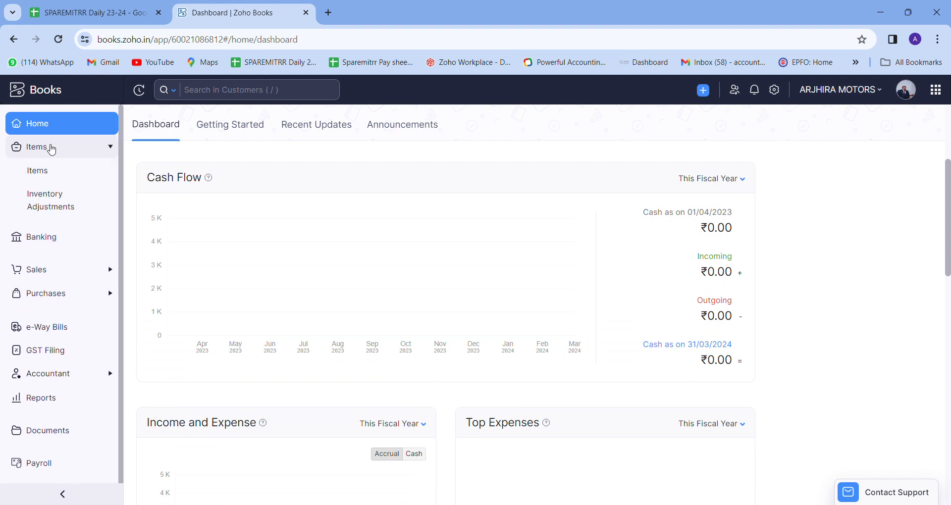
Open the Wiper Blade 13" VALEO item and review its SKU 412513, HSN code and tax rates.
click(49, 173)
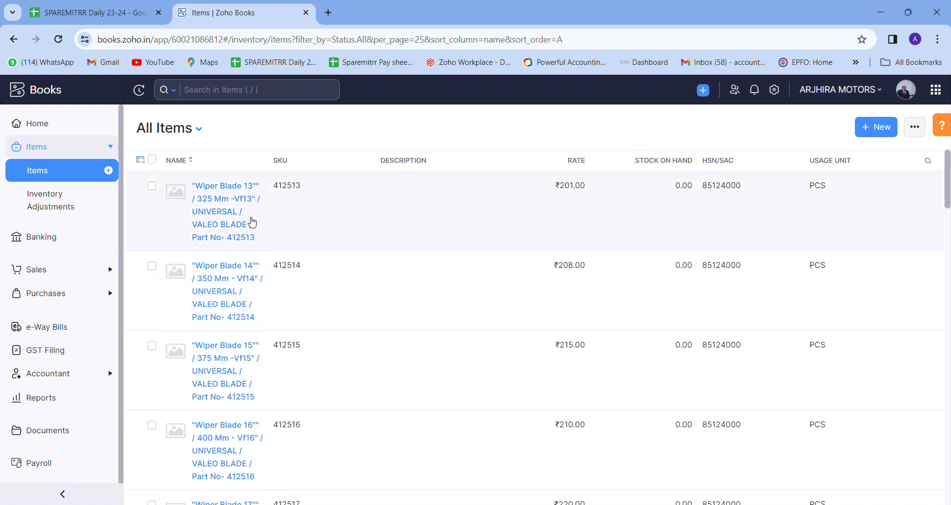
click(227, 212)
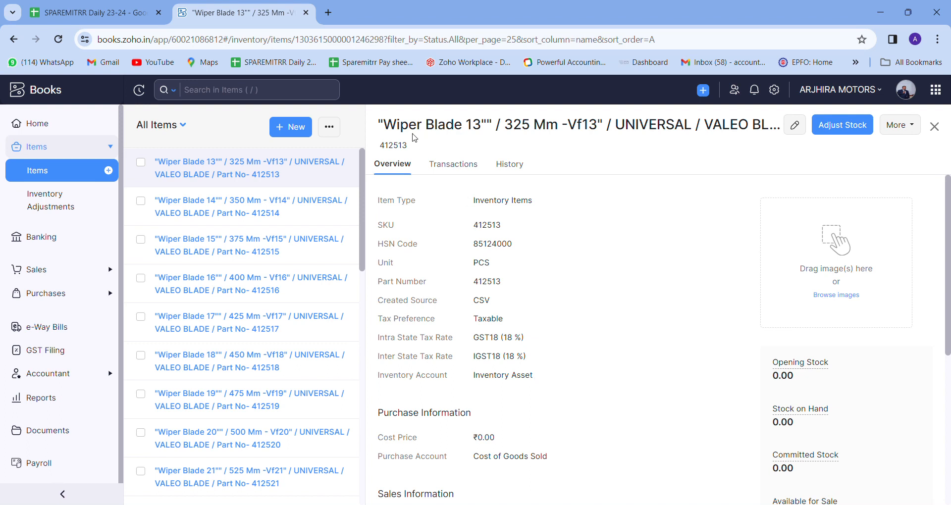
drag(471, 225, 526, 247)
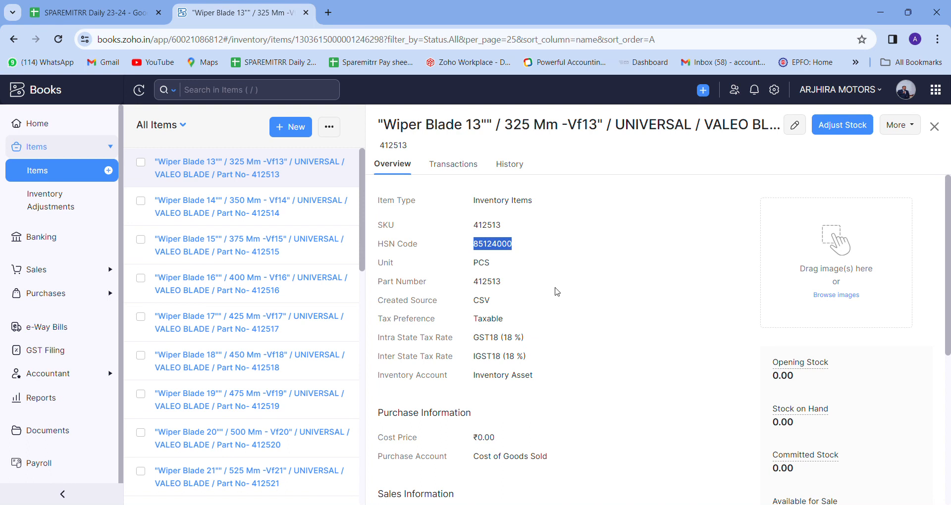
click(556, 288)
drag(477, 338, 547, 367)
click(550, 369)
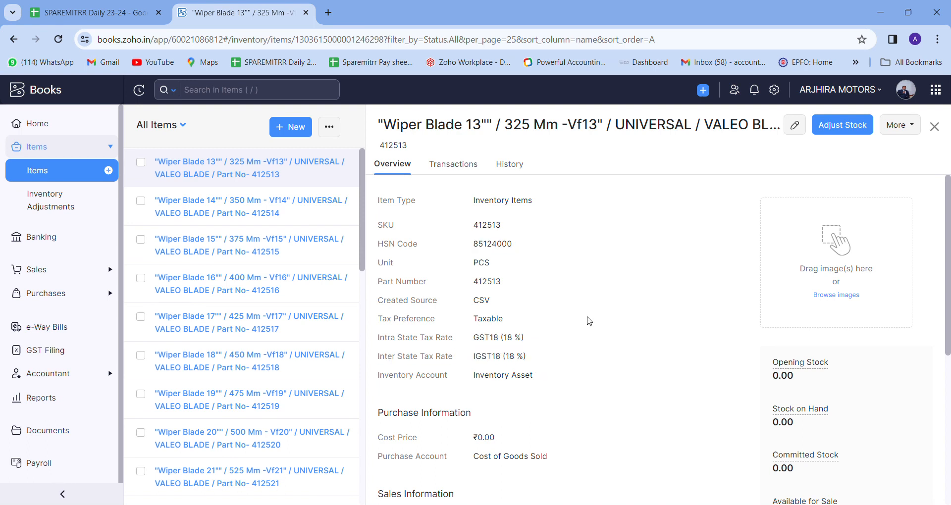
Review the item's ₹201.00 selling price, purchase and sales details, and 0.00 stock on hand.
scroll(590, 351, down, 1)
scroll(590, 351, down, 3)
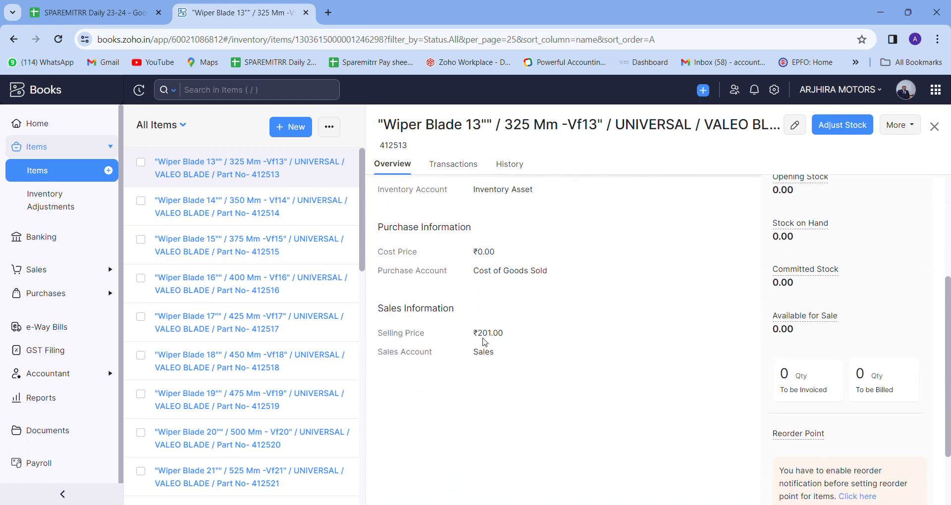
drag(473, 333, 506, 337)
click(567, 335)
scroll(595, 337, up, 3)
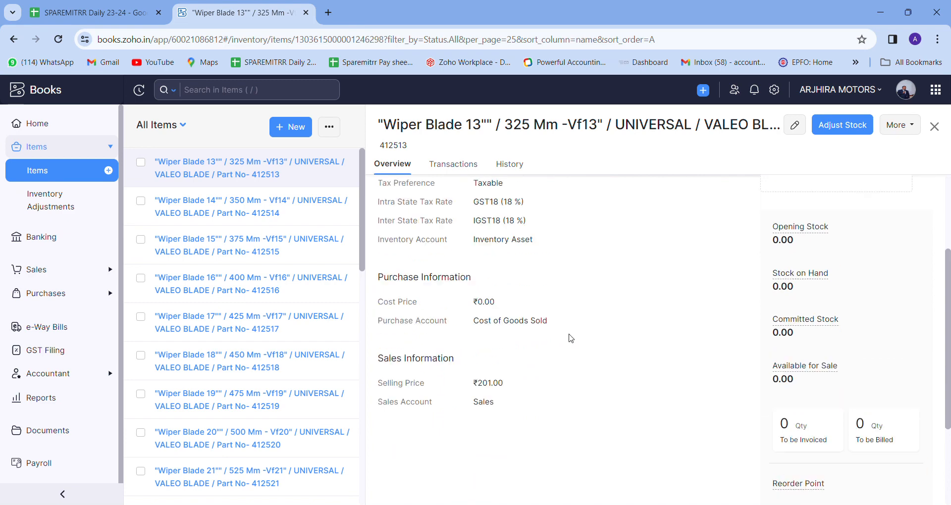
drag(818, 310, 747, 318)
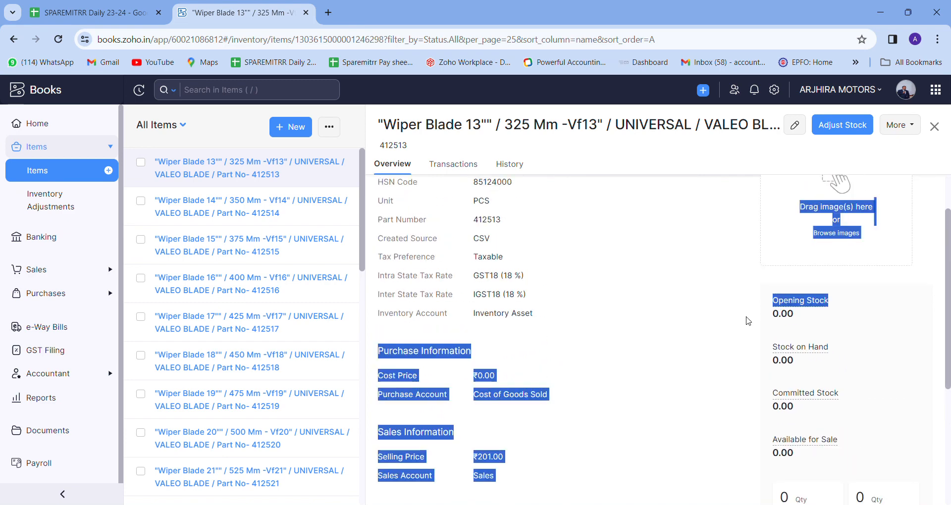
click(831, 360)
drag(831, 360, 788, 361)
scroll(792, 376, down, 1)
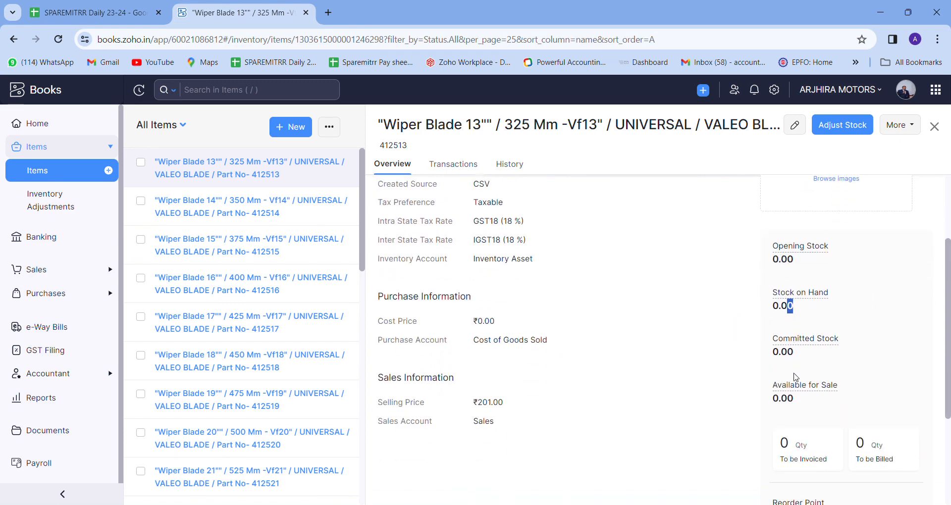
click(782, 345)
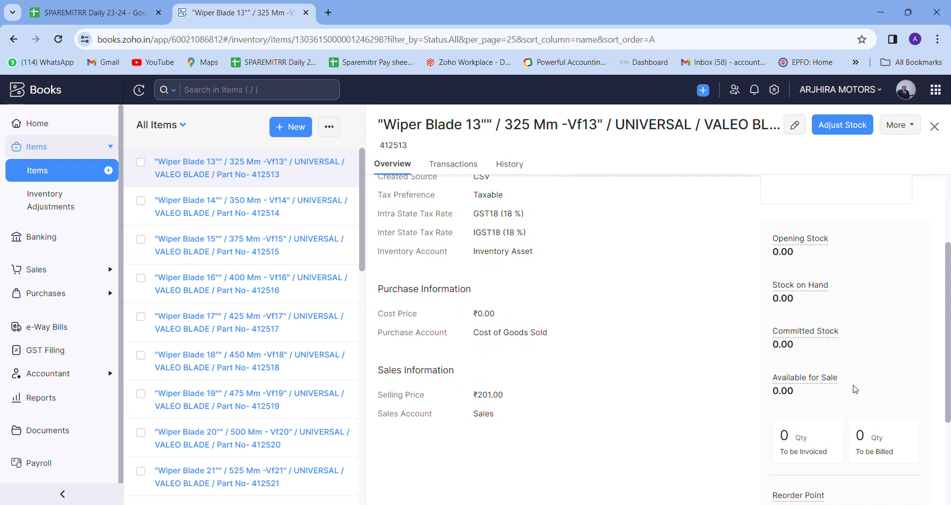
scroll(669, 400, down, 3)
scroll(668, 400, up, 5)
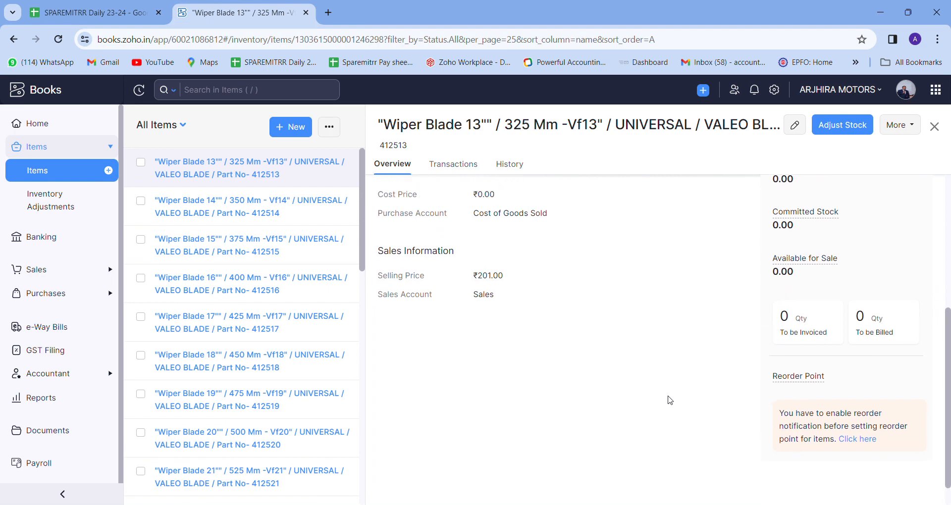
Check the item's transactions filtered by Sales Orders, Invoices and Credit Notes.
click(457, 171)
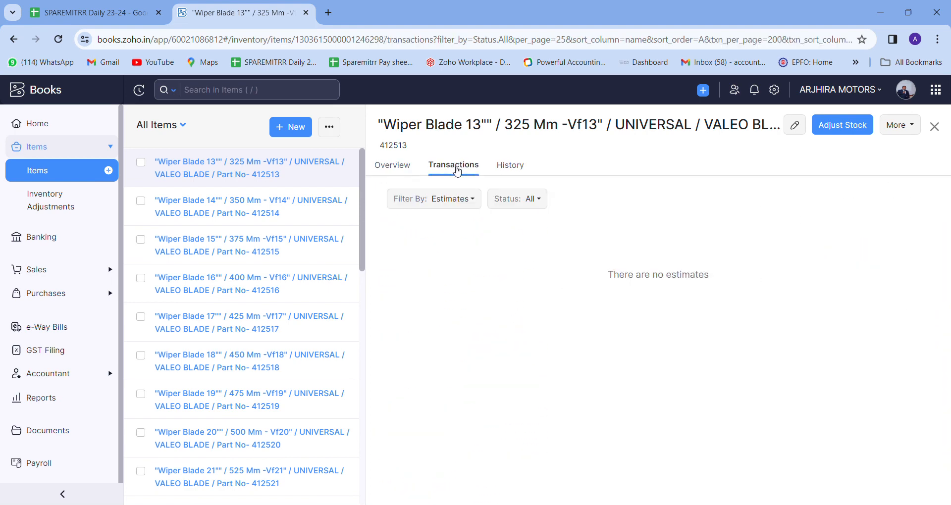
click(449, 199)
click(448, 246)
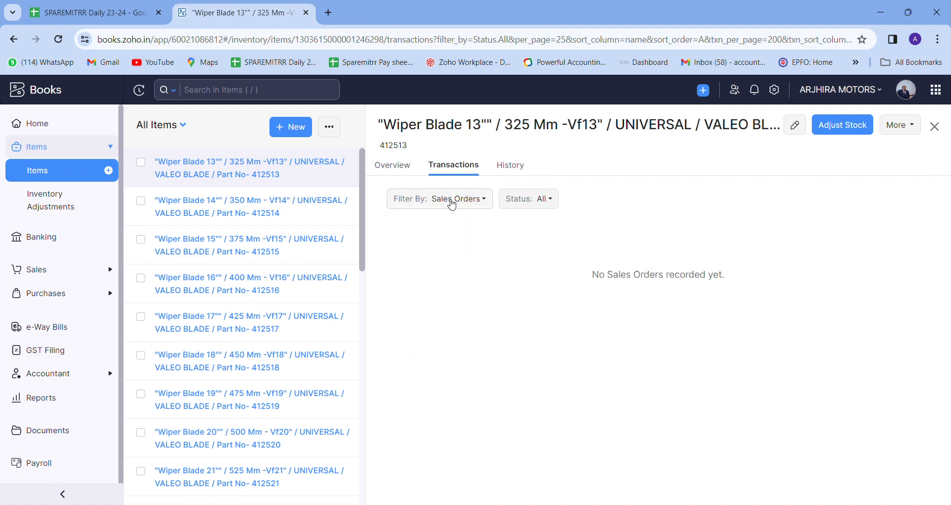
click(452, 204)
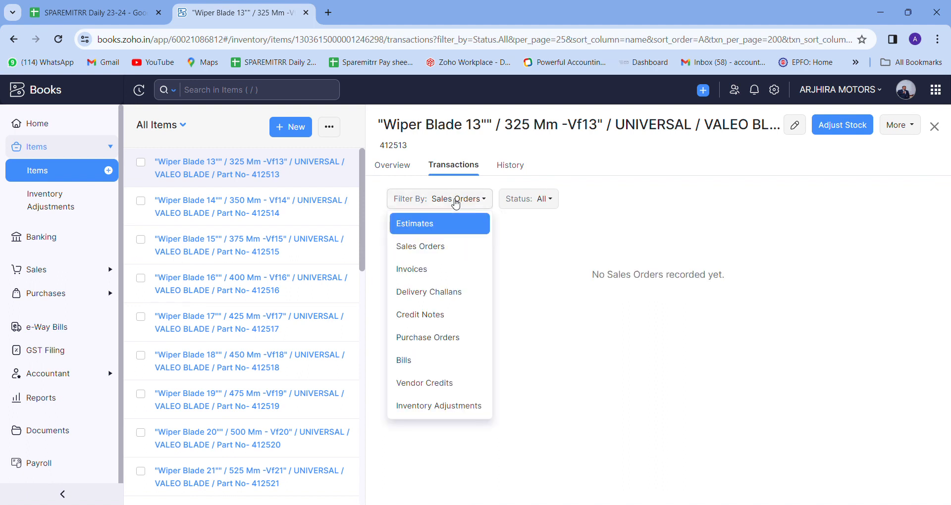
click(451, 272)
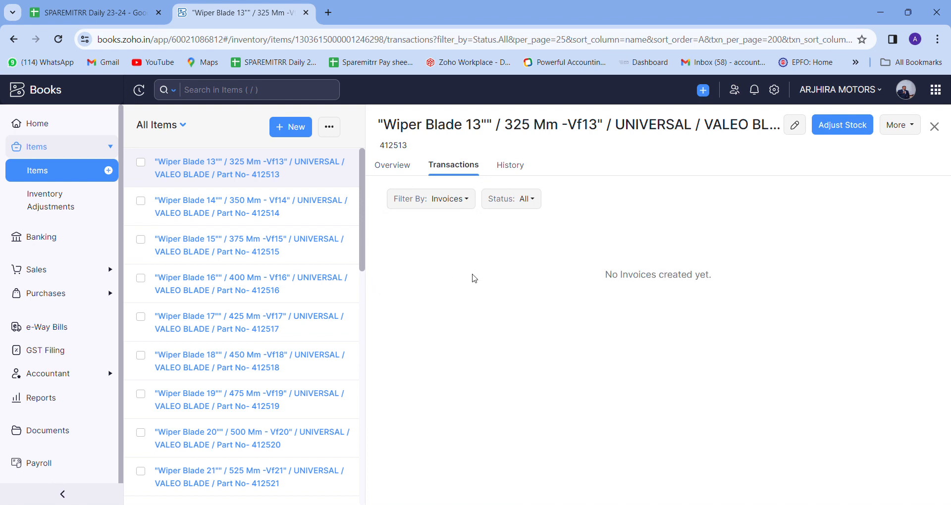
click(445, 202)
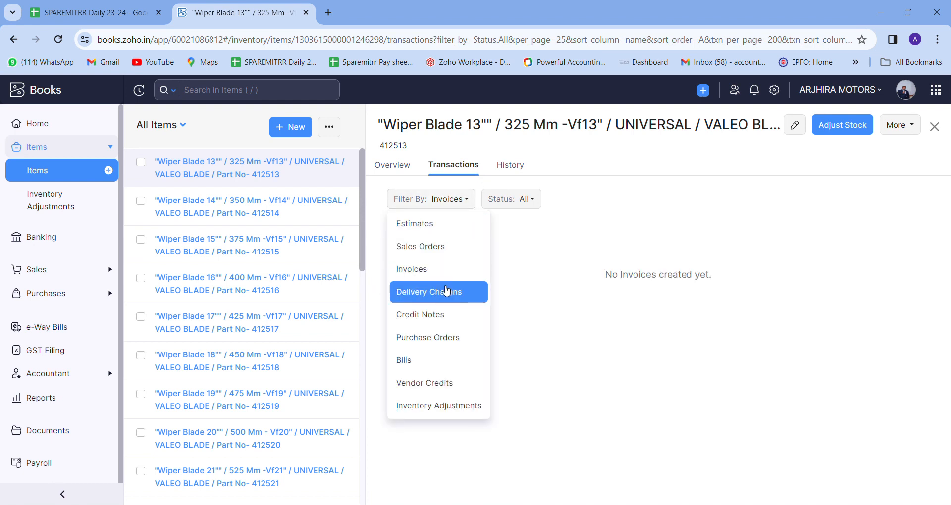
click(450, 315)
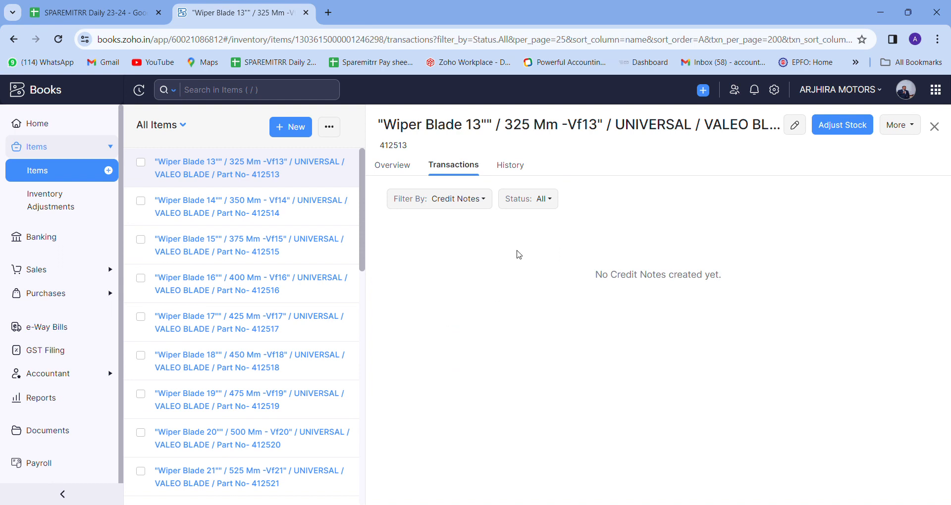
Check the Purchase Orders and Bills filters, then view the item's history entry from 21/09/2023.
click(435, 199)
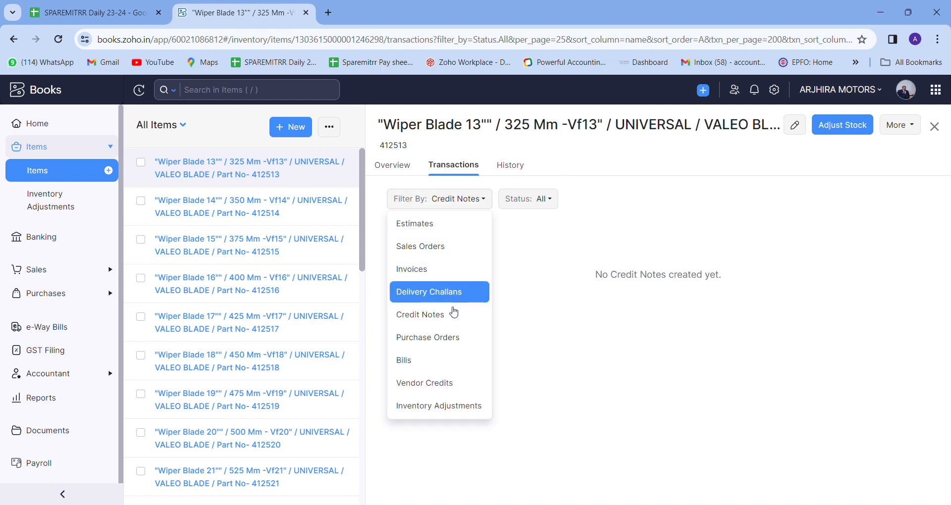
click(457, 341)
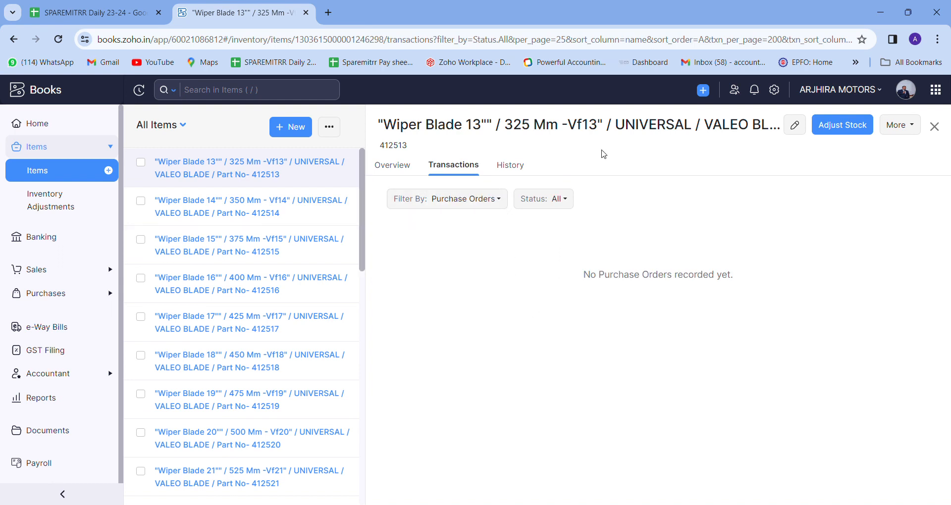
click(470, 198)
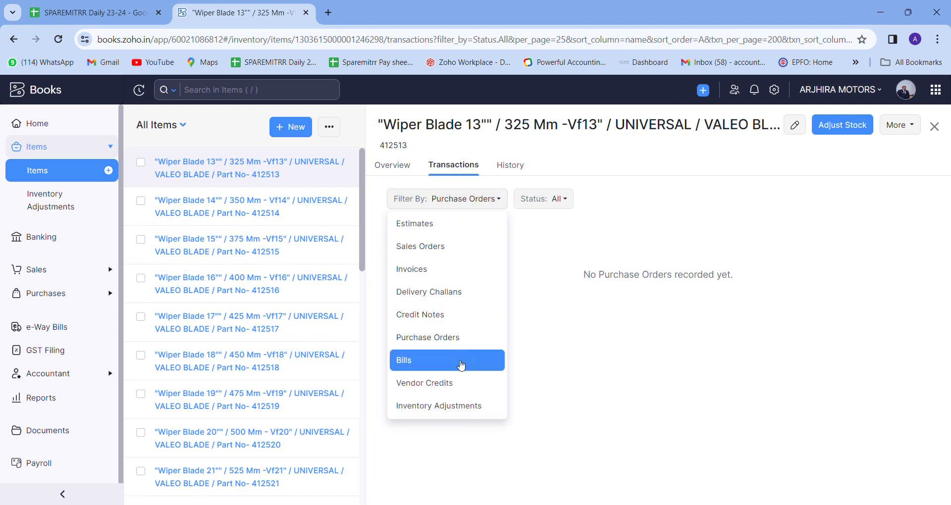
click(451, 361)
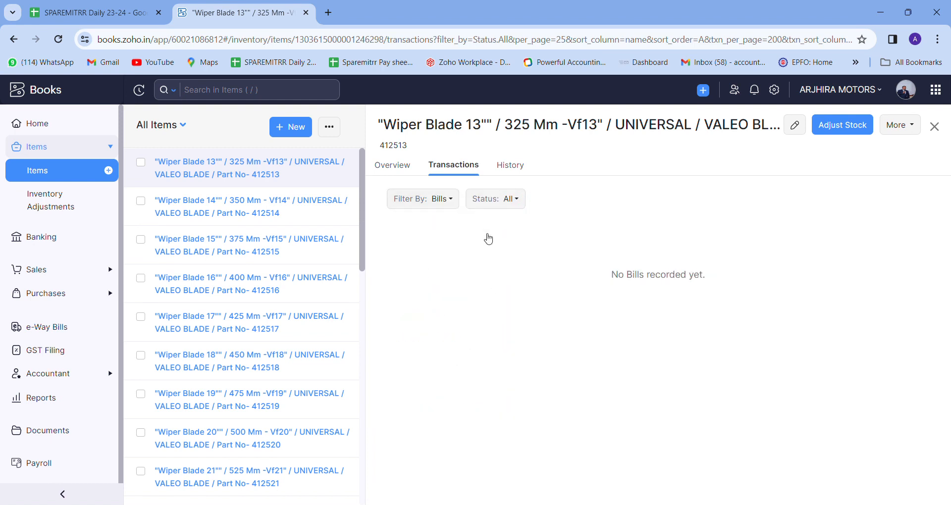
click(413, 201)
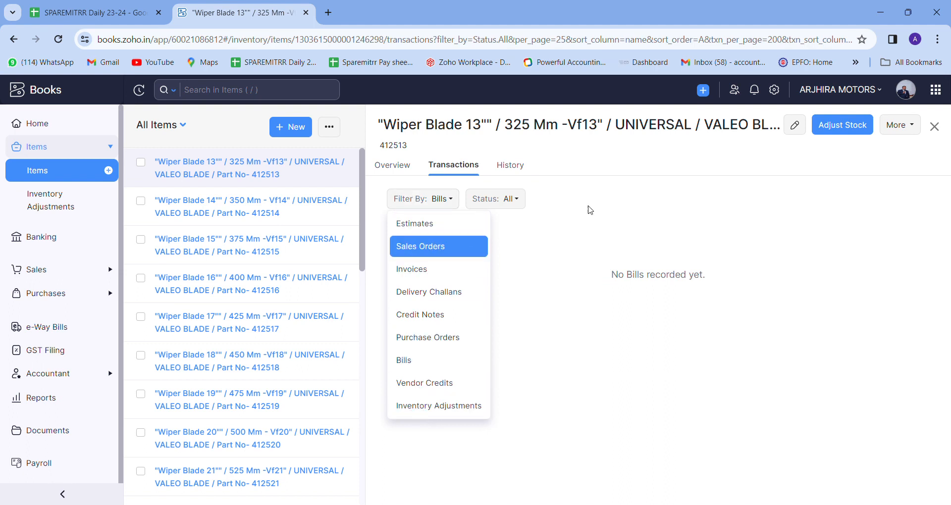
click(510, 167)
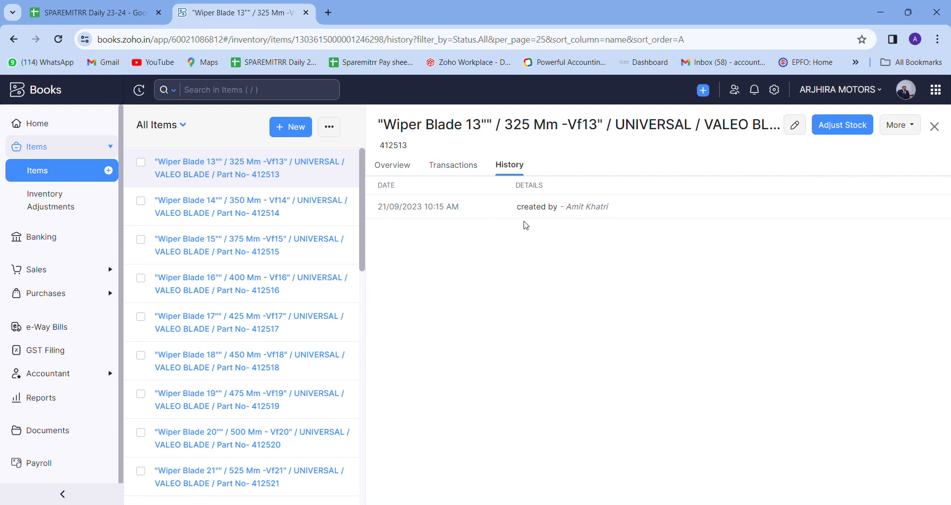
Glance at the Overview and the Wiper Blade 14" item, then close the detail pane.
click(392, 165)
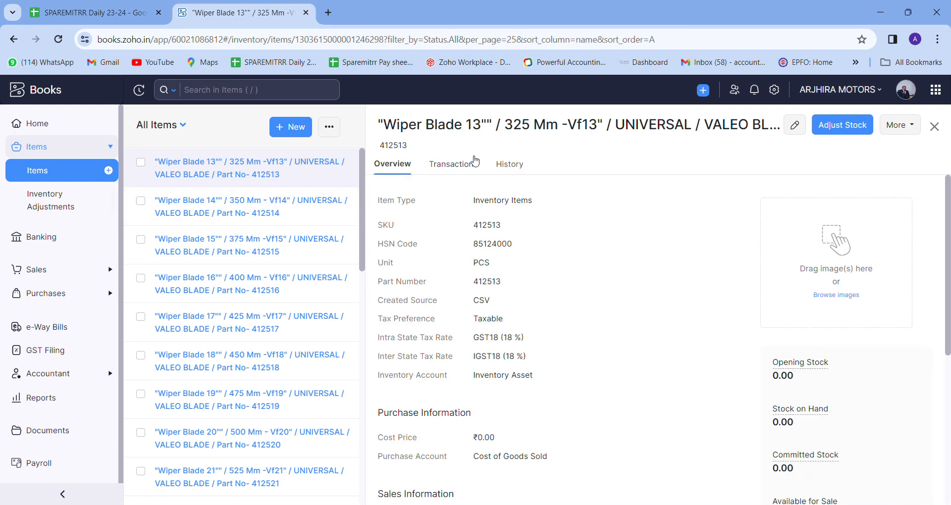
click(199, 215)
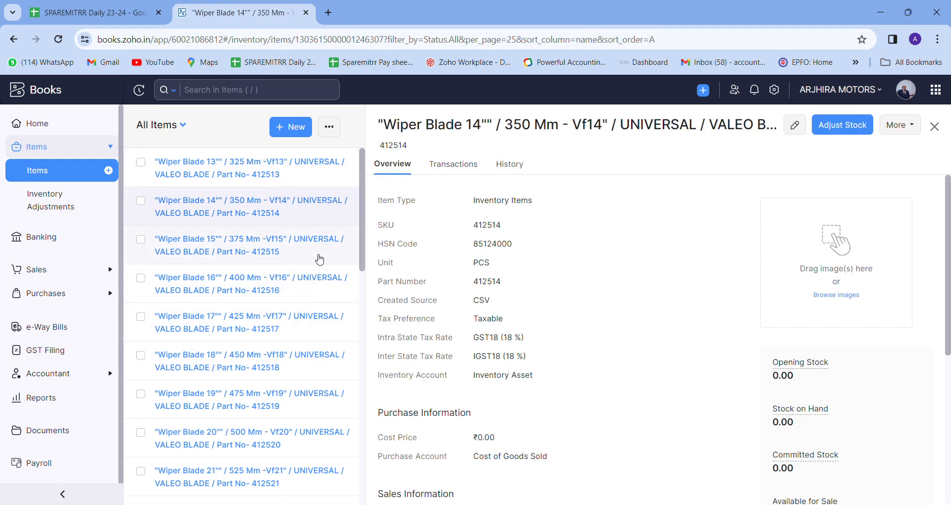
click(934, 127)
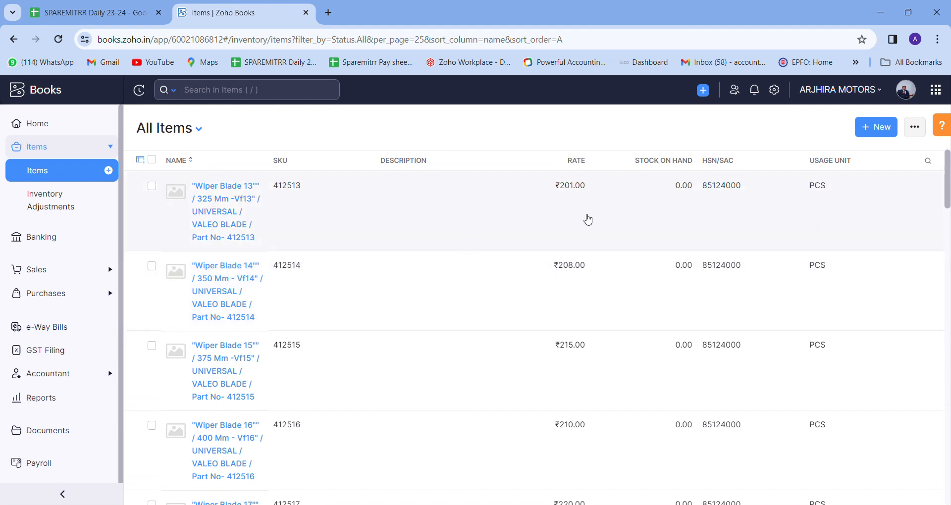
Go from Banking to Sales > Customers and begin a new Individual customer.
click(75, 237)
scroll(384, 249, down, 1)
scroll(384, 249, down, 2)
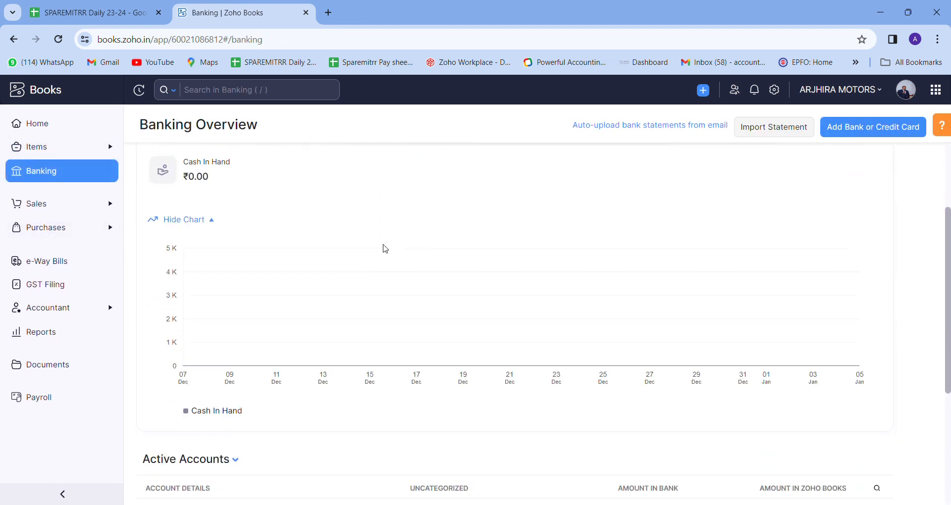
scroll(391, 244, down, 4)
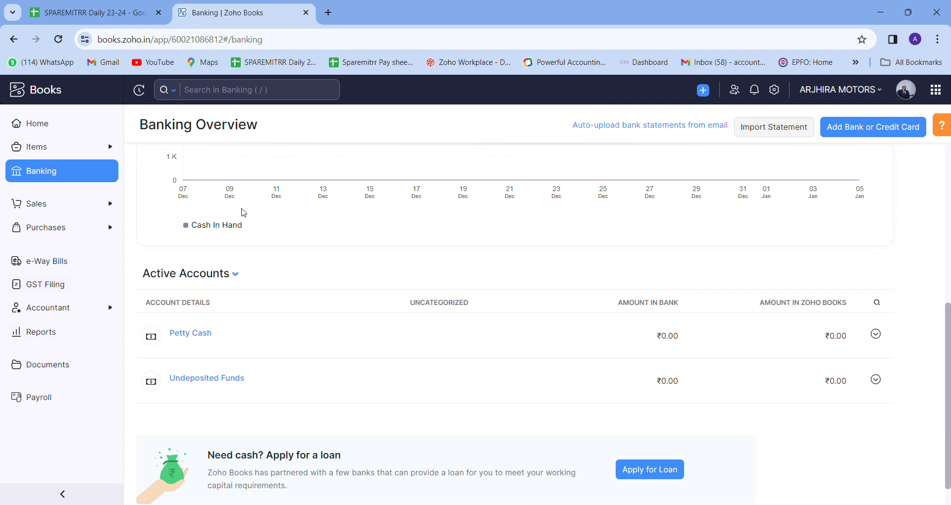
click(63, 208)
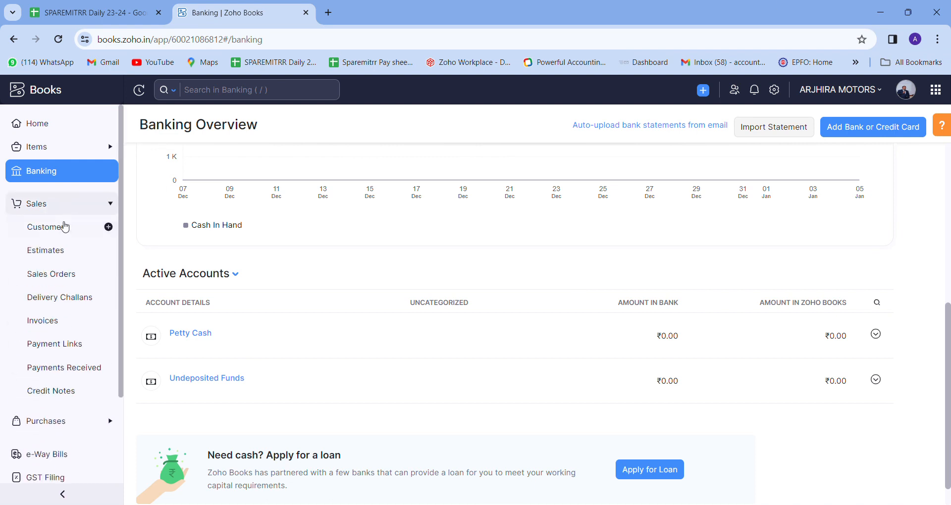
click(64, 226)
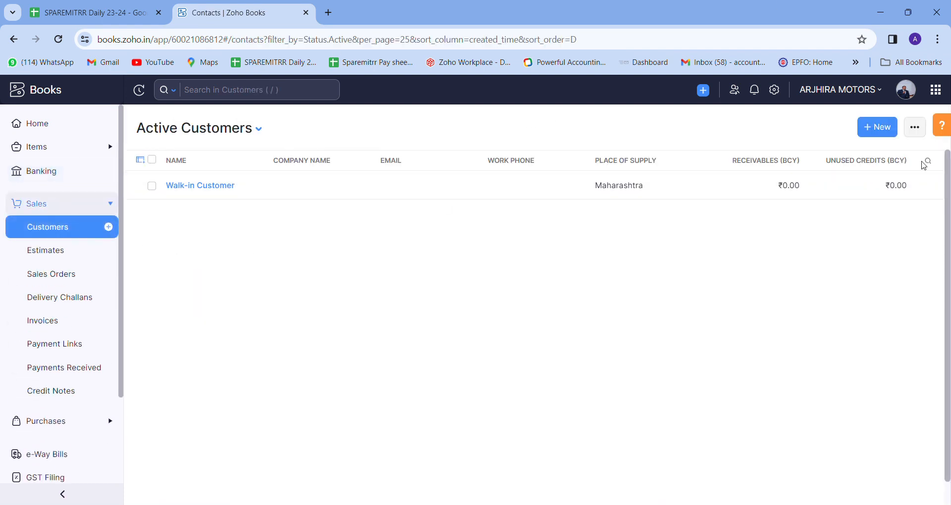
click(885, 130)
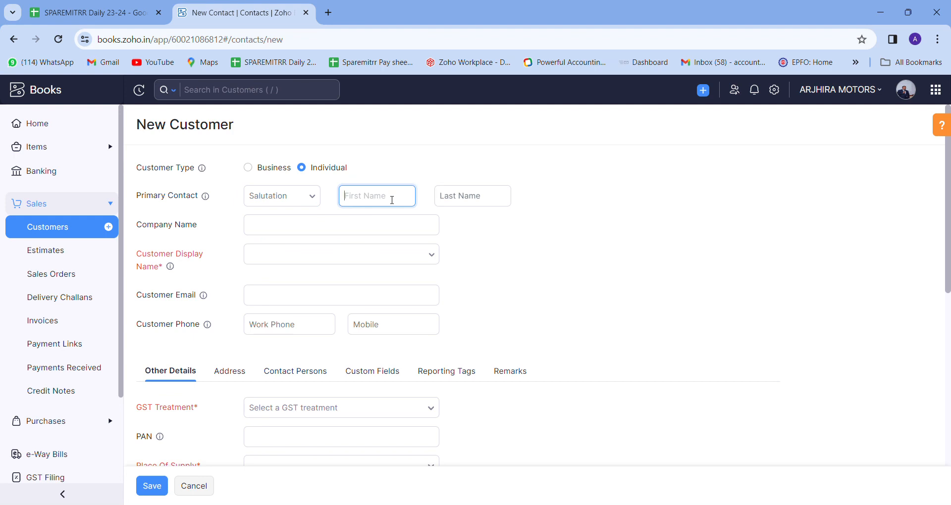
Choose the Mr. salutation and enter the customer's first and last name.
text(MR)
key(BackSpace)
click(283, 196)
click(277, 221)
click(367, 206)
key(Tab)
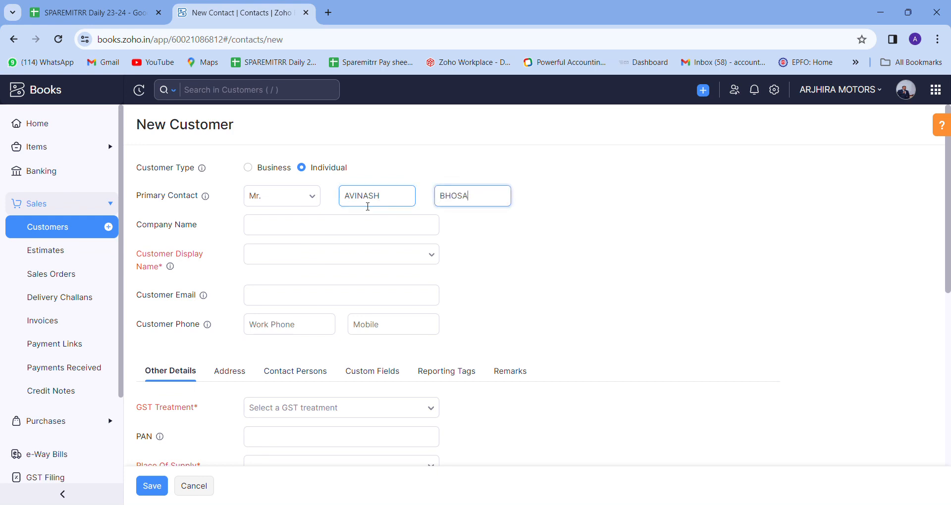
Enter the company name and accept it as the display name, leaving email and mobile blank.
key(Tab)
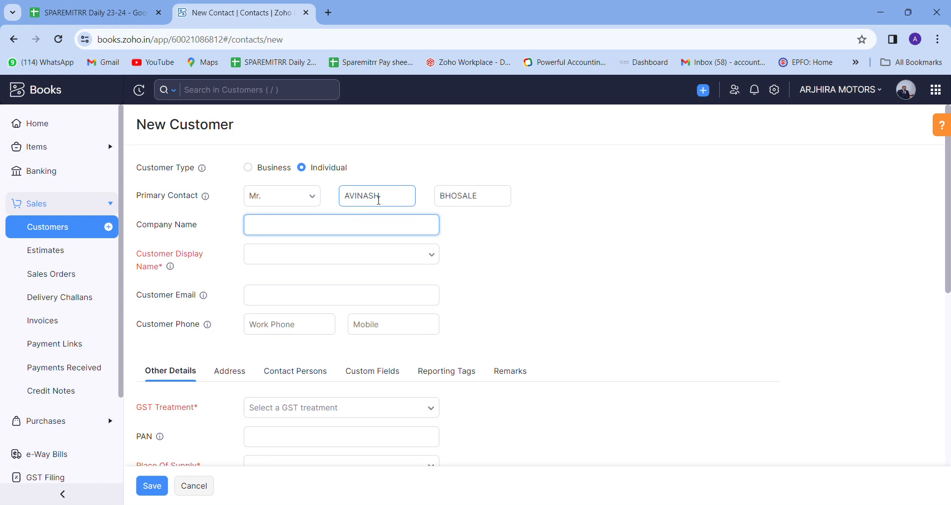
text(AVINASH MOTORS)
key(Tab)
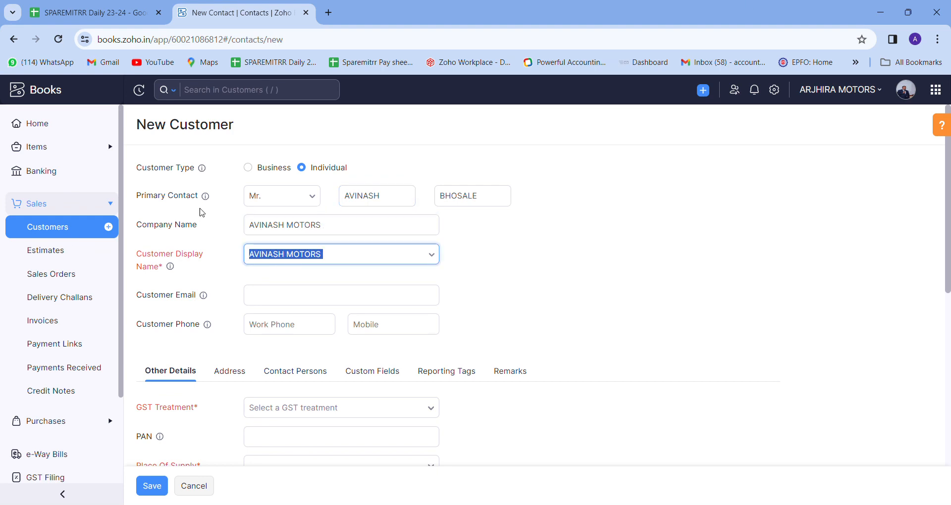
click(469, 259)
click(346, 304)
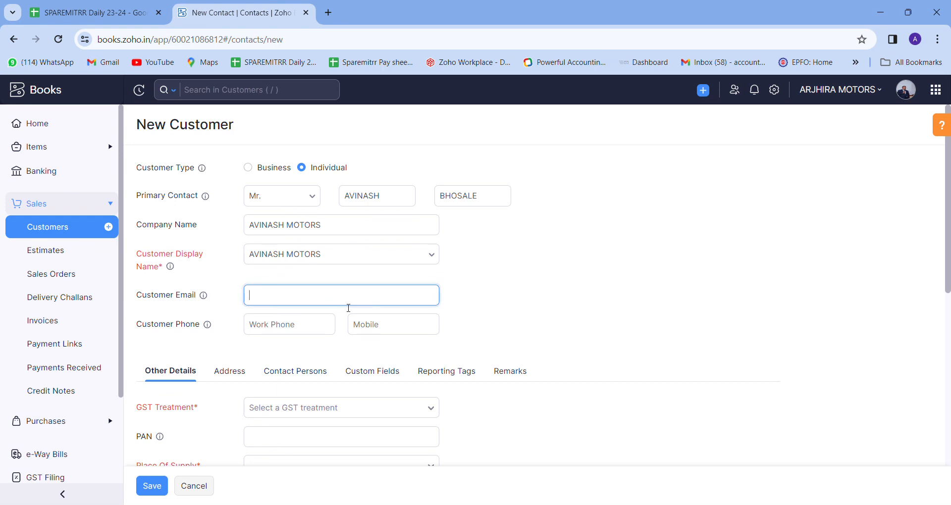
click(480, 297)
click(371, 334)
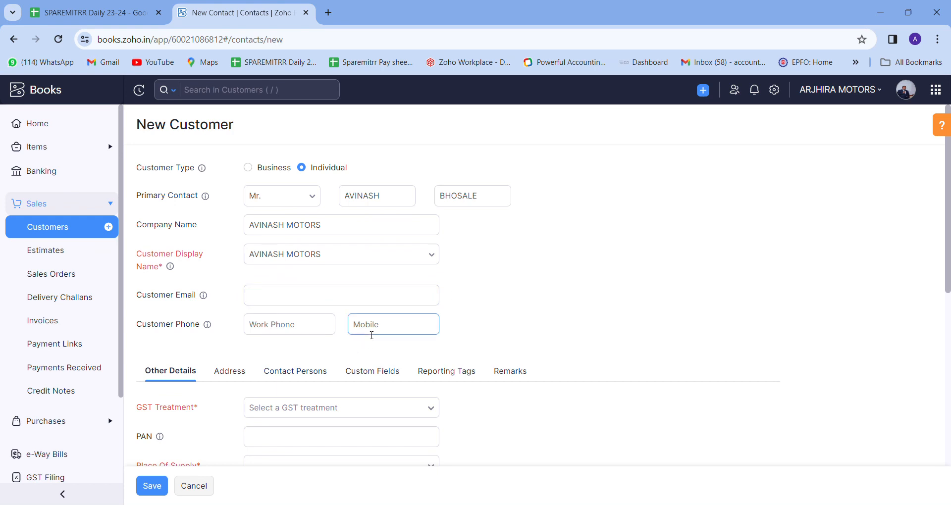
scroll(252, 360, down, 1)
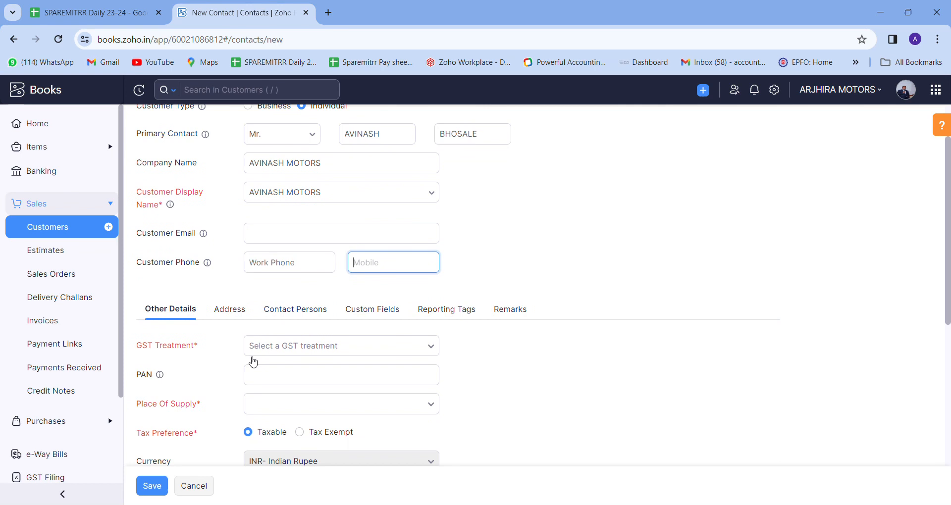
click(276, 350)
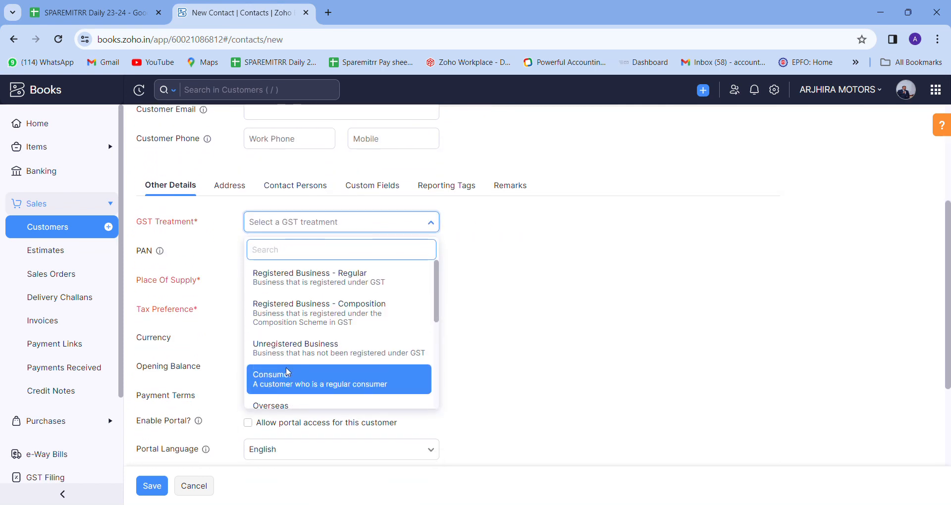
scroll(297, 369, down, 4)
Select Unregistered Business for GST treatment, leaving PAN and opening balance empty and payment terms Due on Receipt.
scroll(329, 317, up, 6)
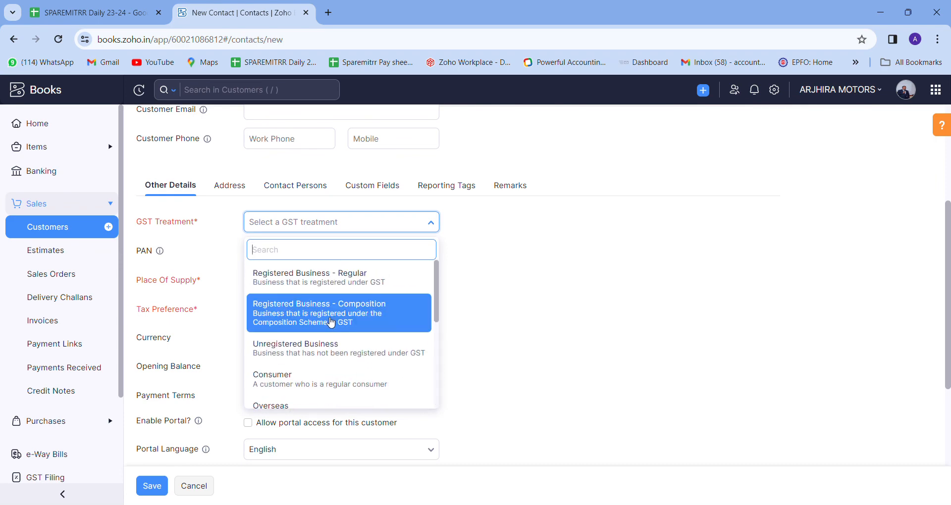
scroll(329, 310, down, 2)
click(354, 347)
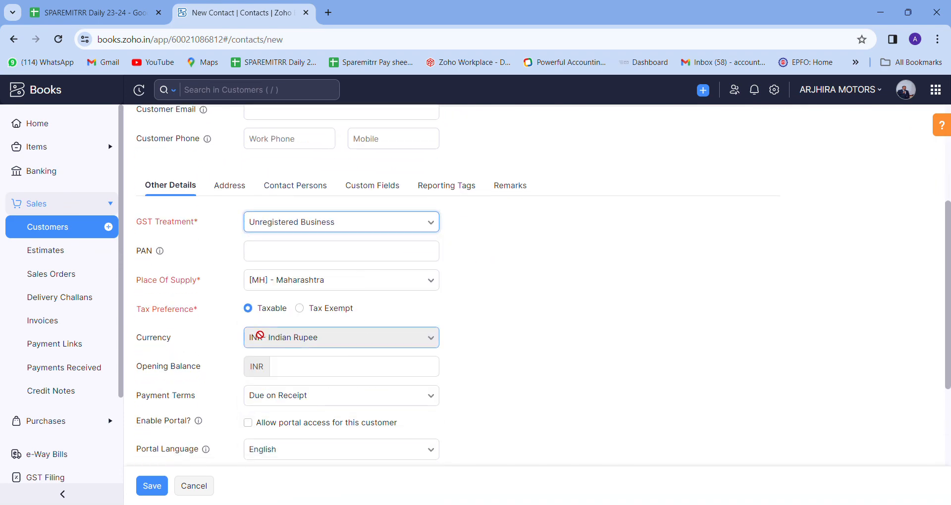
click(304, 257)
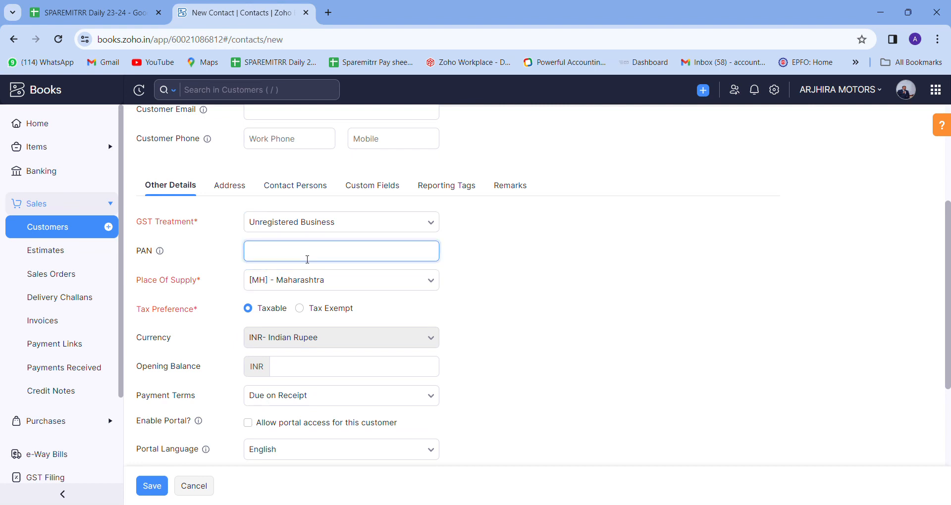
scroll(310, 262, down, 3)
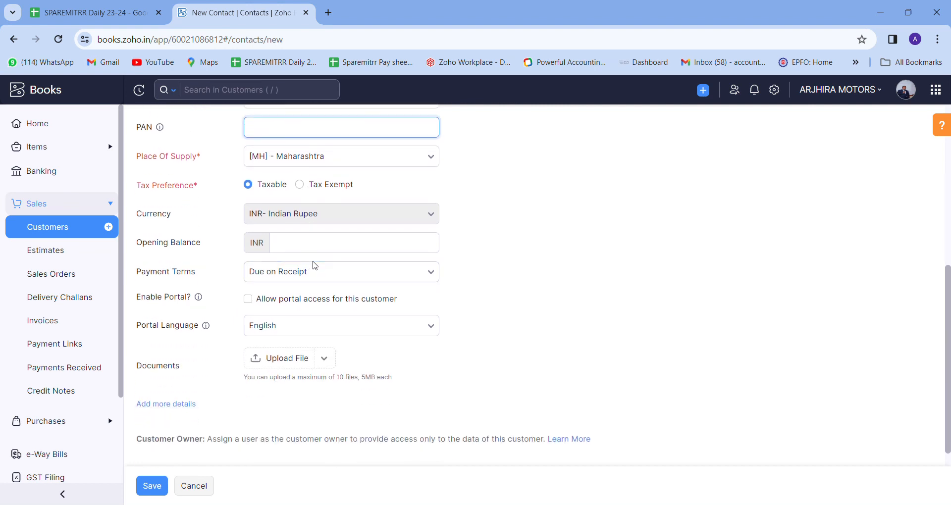
click(323, 245)
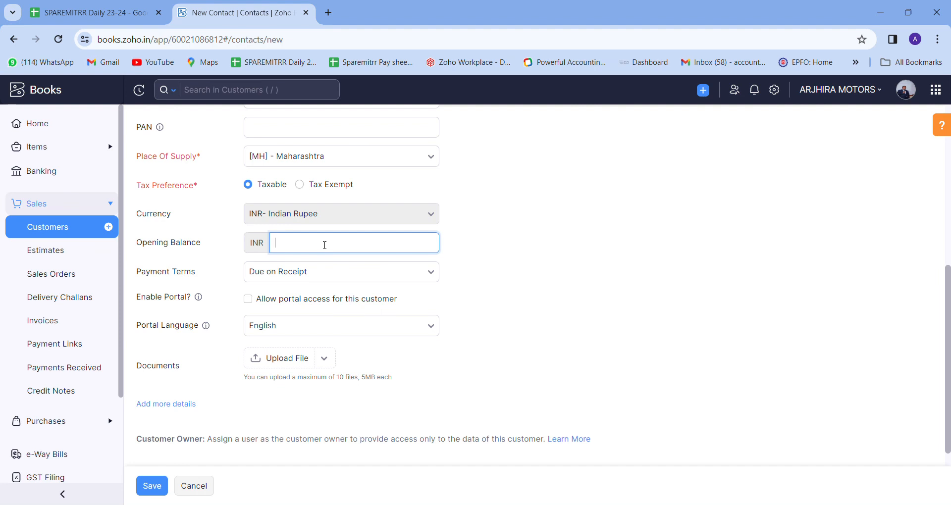
click(298, 276)
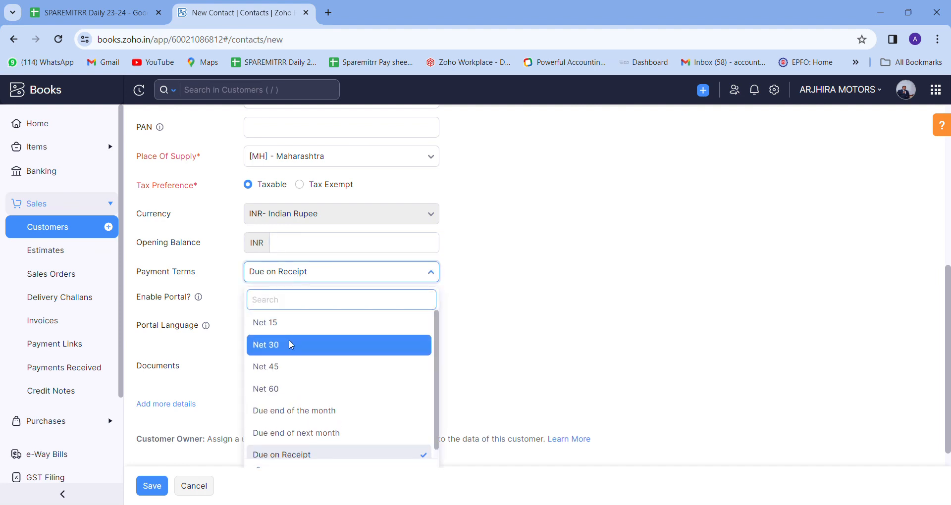
scroll(291, 345, up, 2)
scroll(293, 344, down, 2)
click(516, 308)
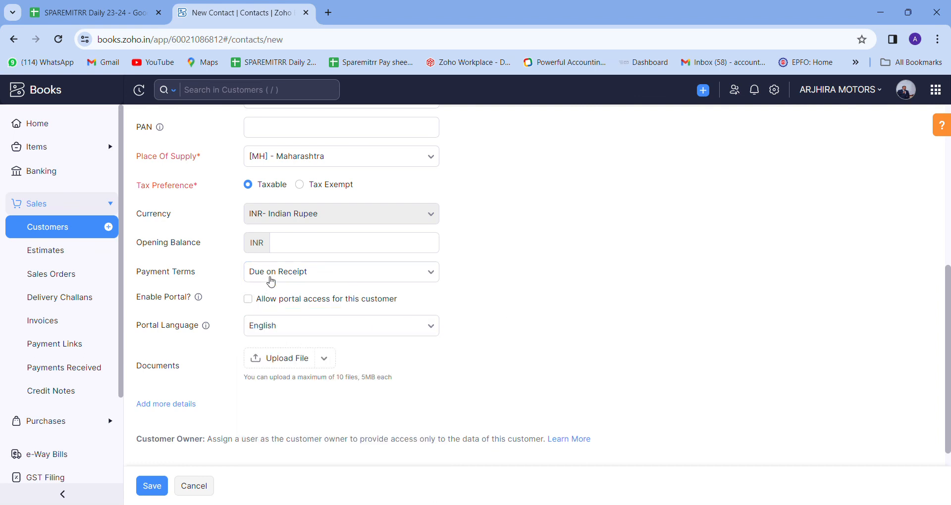
scroll(277, 283, up, 4)
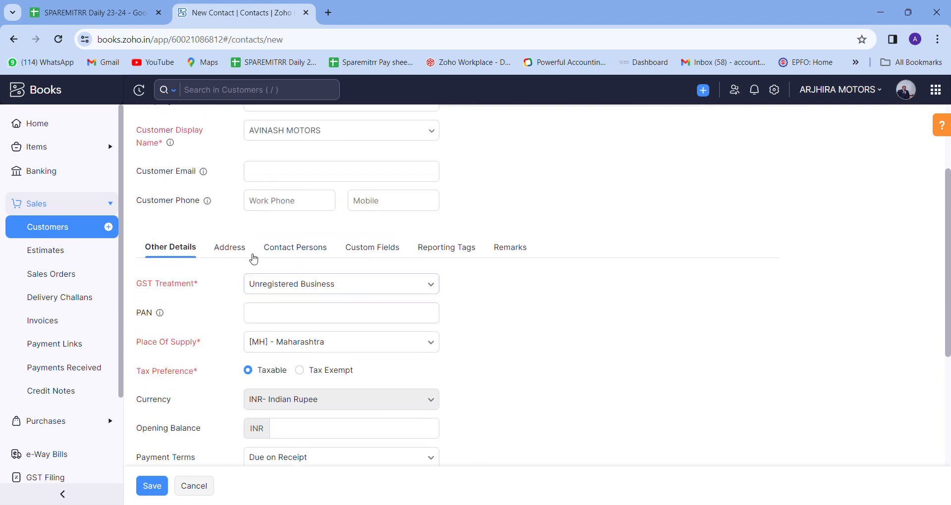
Set the billing country to India and enter the billing street address.
click(236, 250)
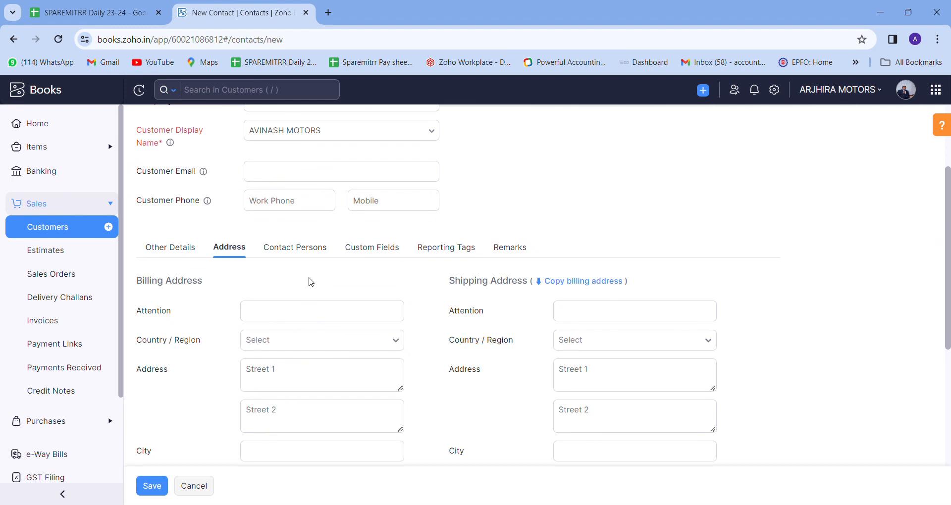
scroll(309, 280, down, 3)
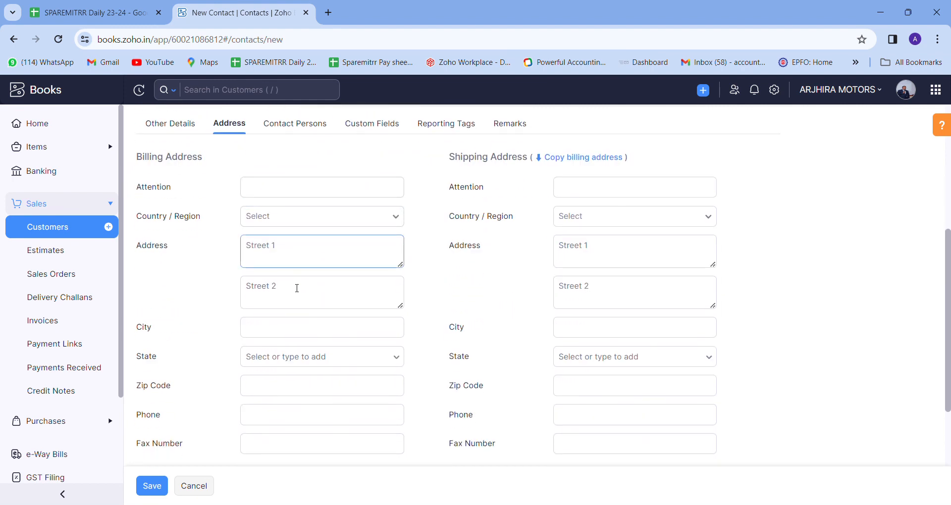
click(274, 217)
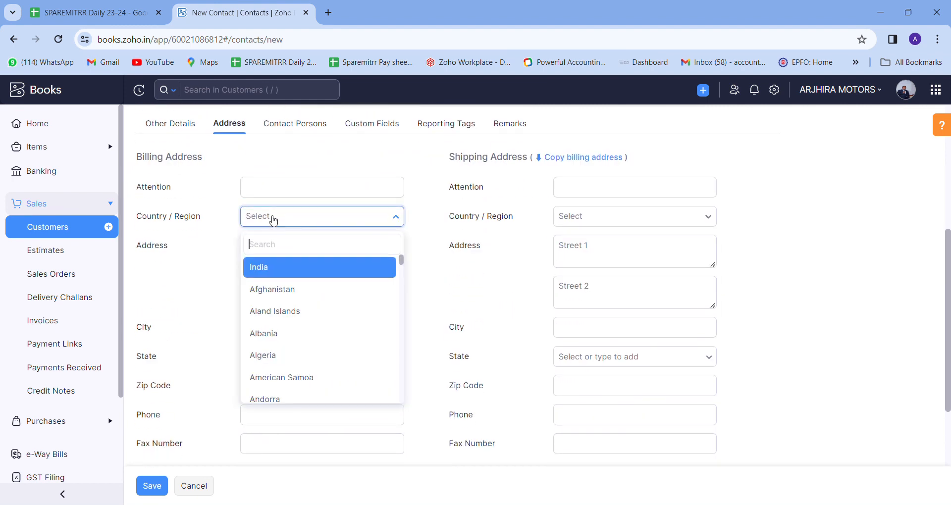
click(287, 271)
click(296, 253)
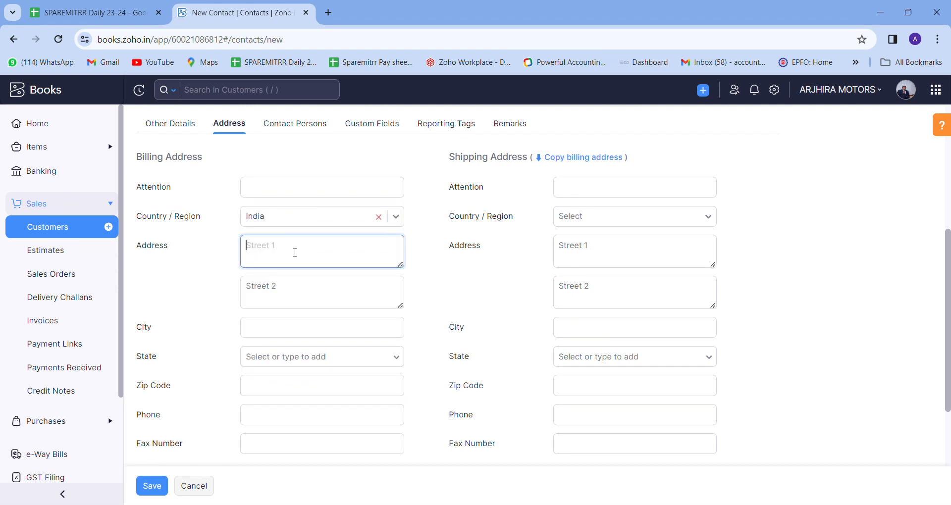
text(XYZ , UNDRI)
key(Tab)
drag(315, 262, 206, 270)
click(319, 285)
Choose Maharashtra as the billing state and enter the billing zip code.
click(264, 332)
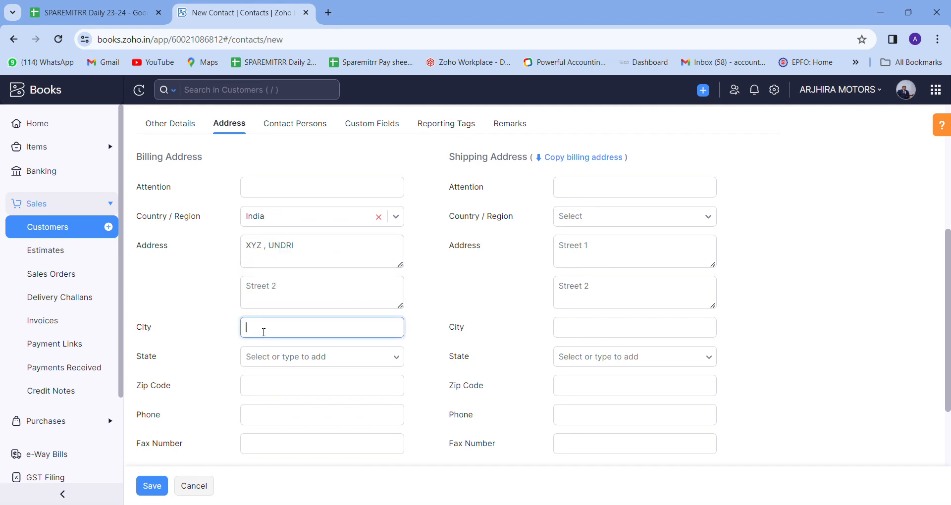
click(256, 364)
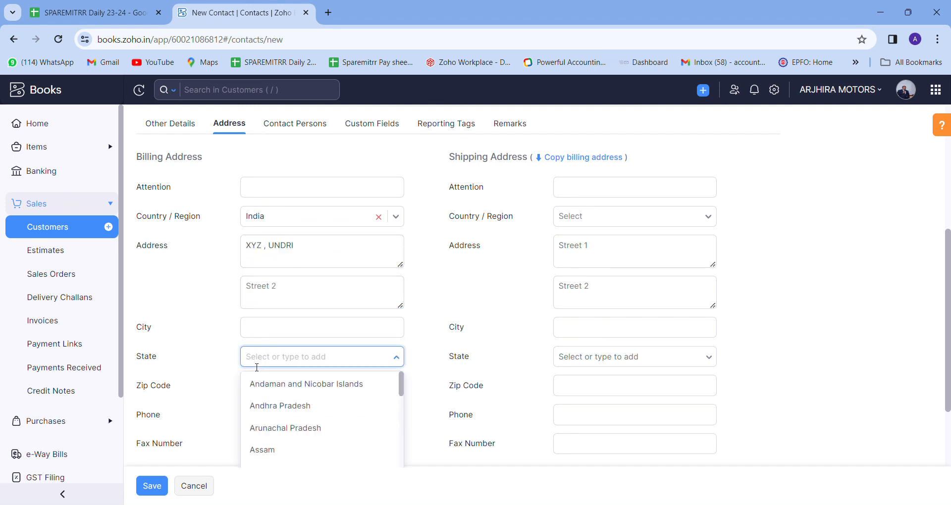
scroll(378, 284, down, 2)
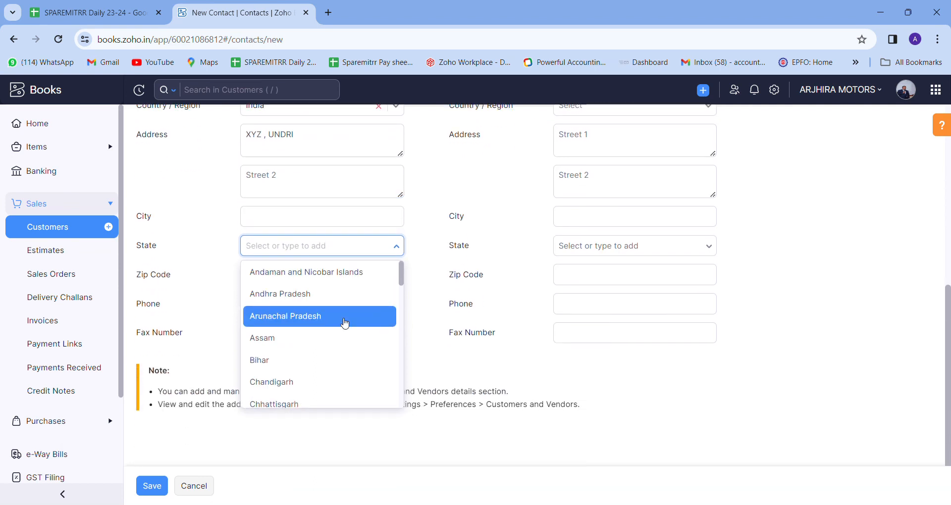
scroll(343, 324, down, 4)
scroll(342, 322, down, 2)
text(MAHA)
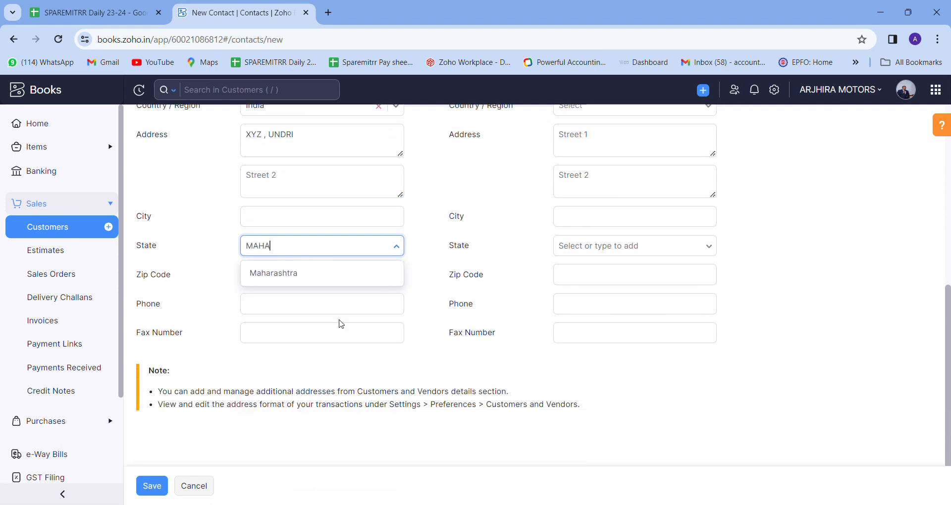
key(Return)
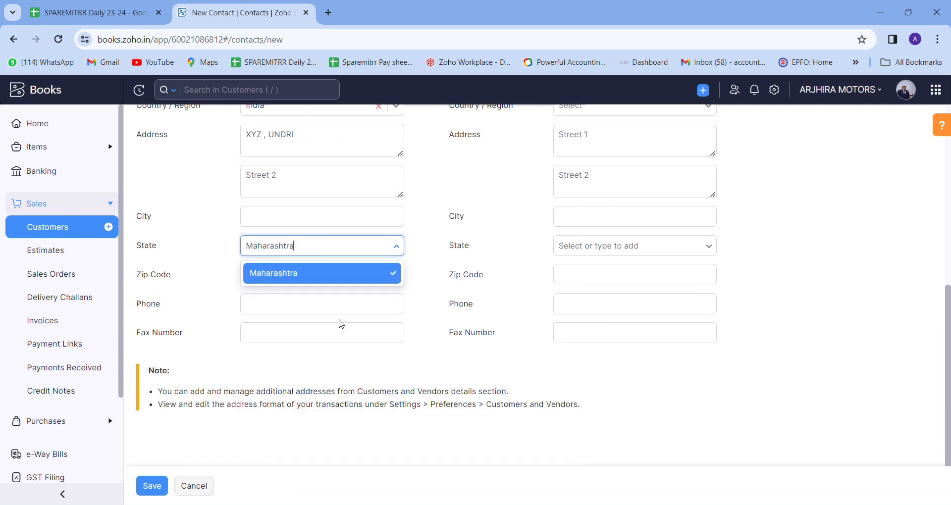
click(333, 279)
text(411060)
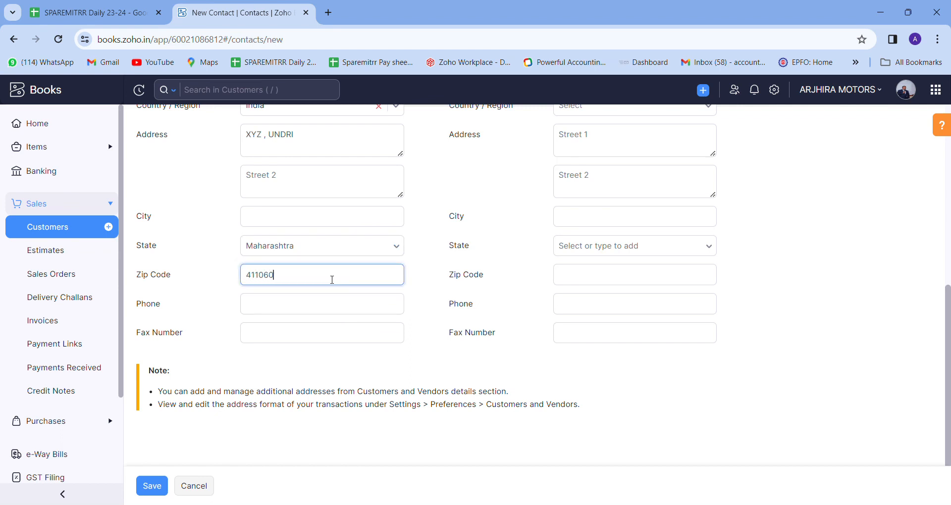
key(Tab)
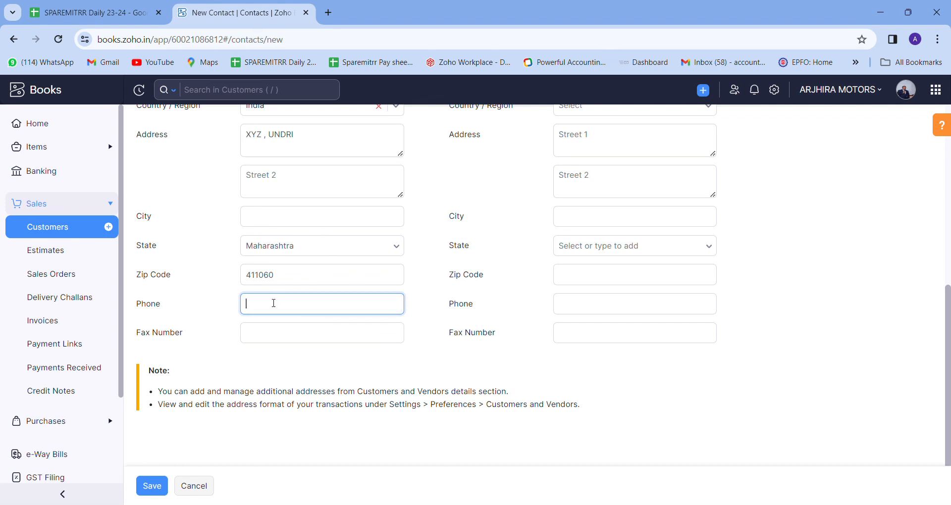
Copy the billing address to shipping and save the new customer.
scroll(518, 221, up, 4)
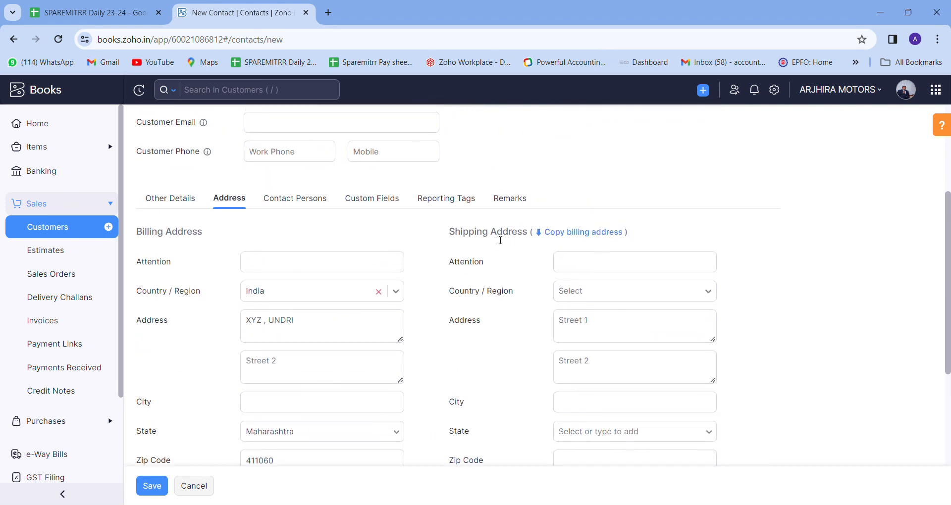
click(582, 239)
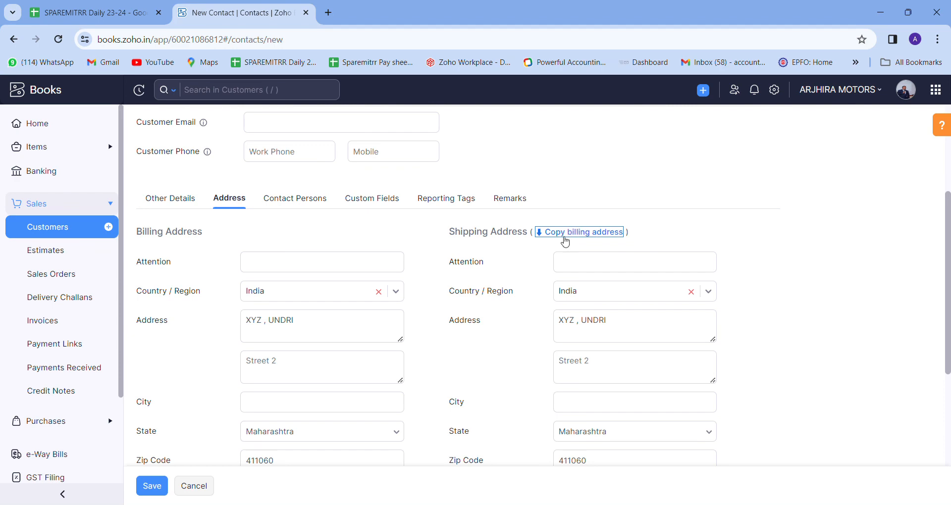
scroll(565, 241, down, 3)
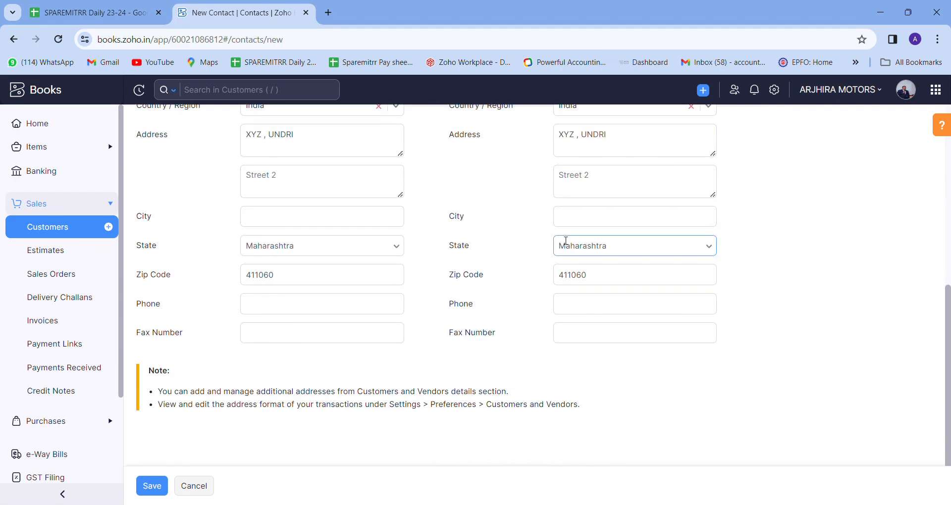
scroll(238, 253, up, 5)
click(295, 270)
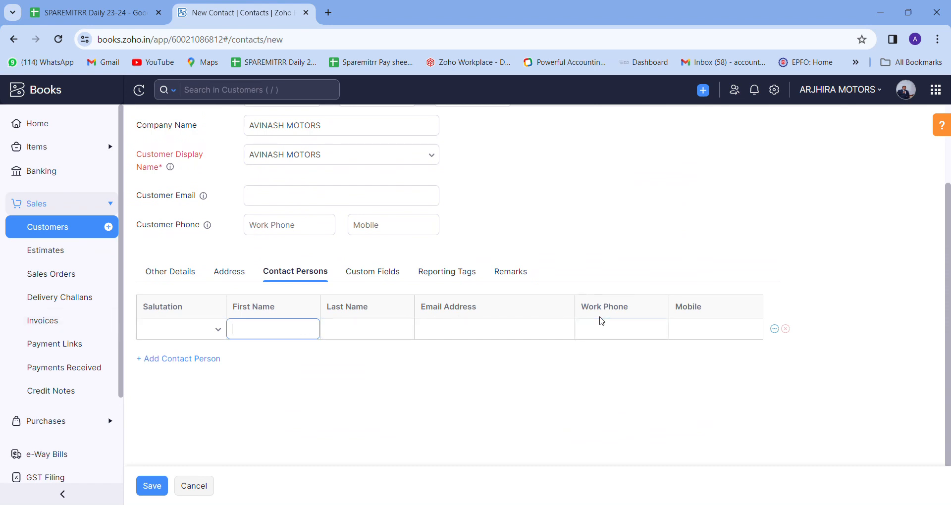
click(149, 490)
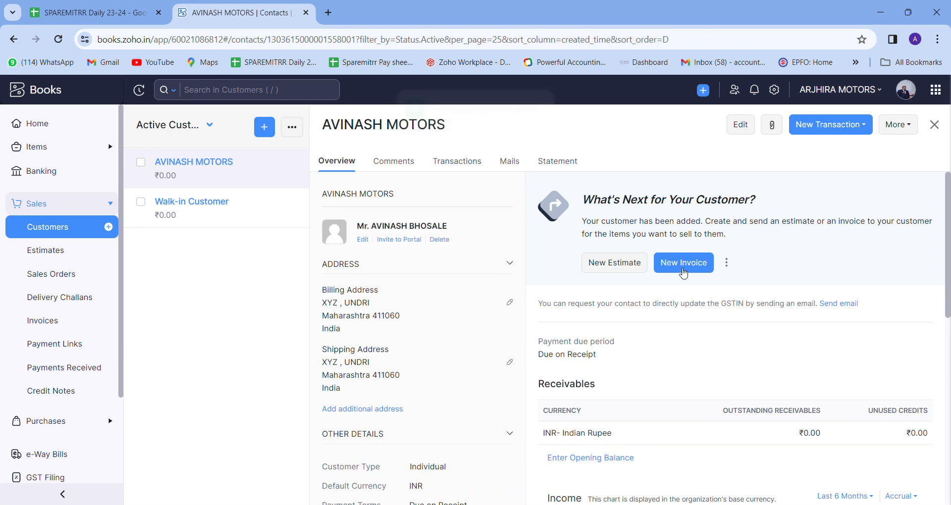
Review the saved customer's addresses and GST treatment, then view its empty Transactions tab.
scroll(682, 280, down, 2)
scroll(404, 240, up, 2)
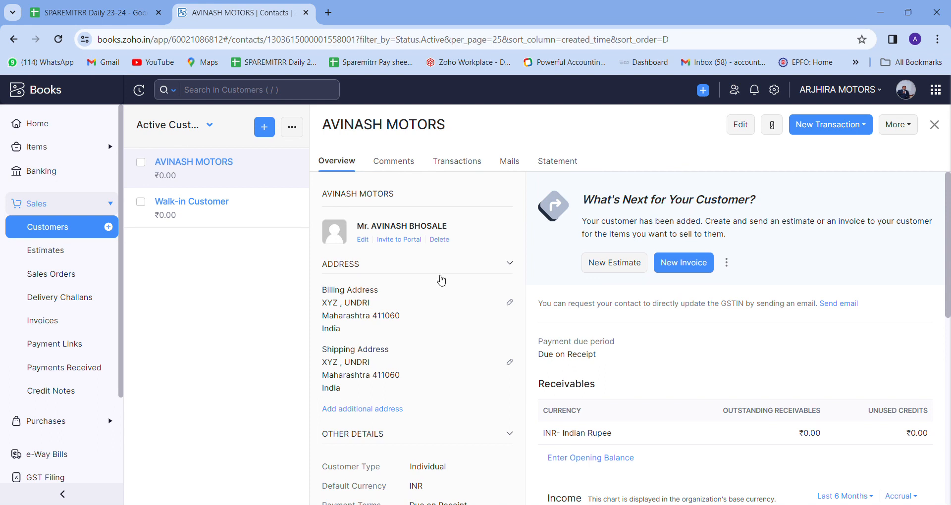
scroll(416, 334, down, 2)
drag(325, 228, 359, 297)
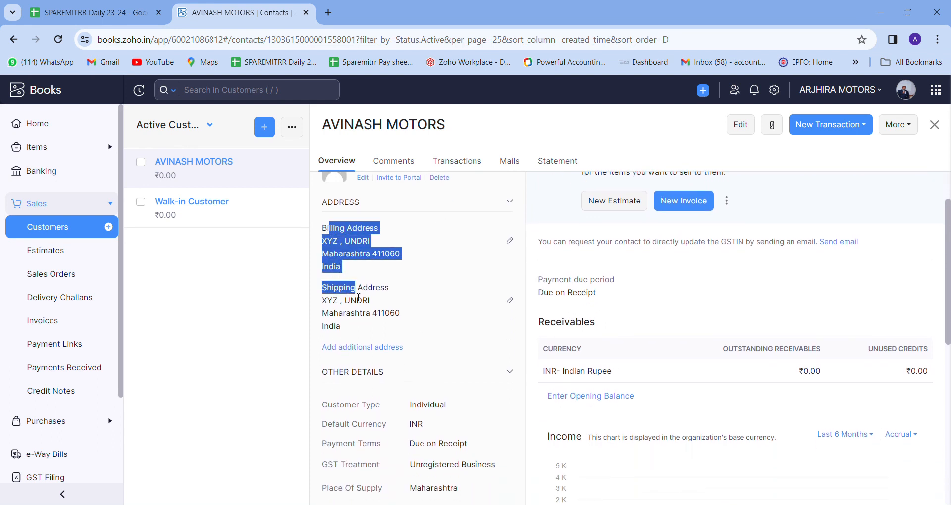
click(433, 276)
scroll(432, 276, down, 3)
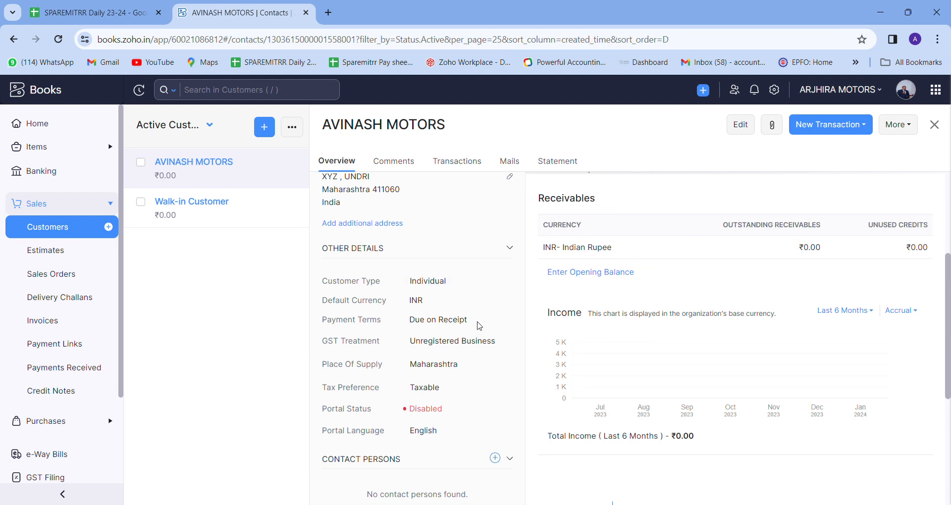
drag(429, 341, 504, 341)
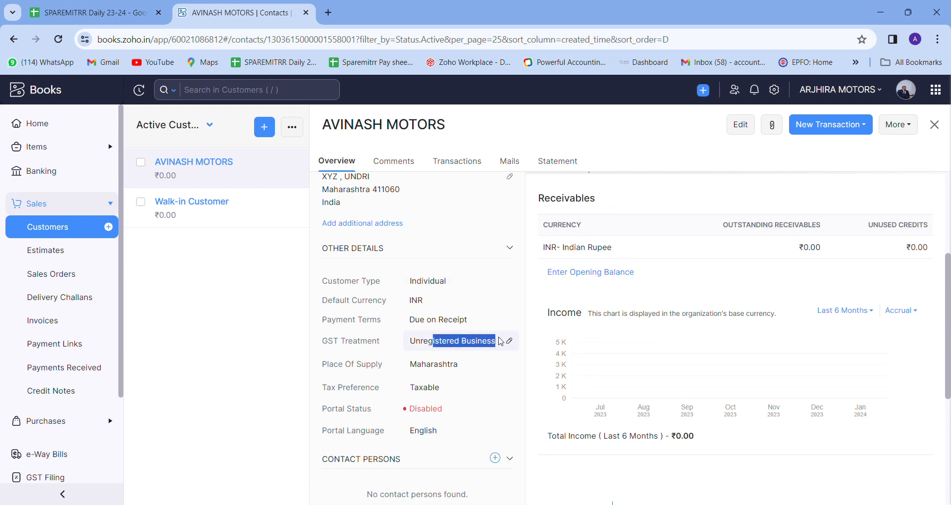
click(604, 359)
scroll(604, 359, down, 1)
scroll(604, 360, down, 5)
scroll(604, 364, up, 6)
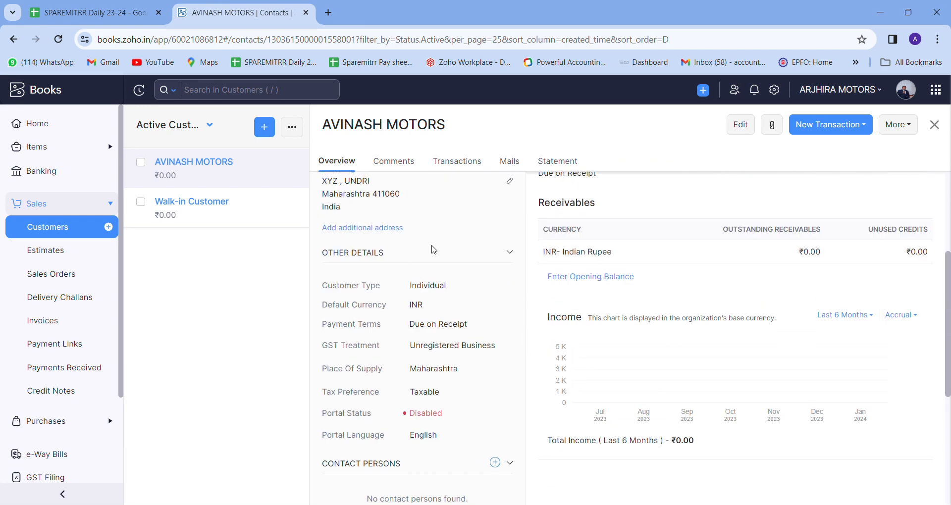
click(463, 162)
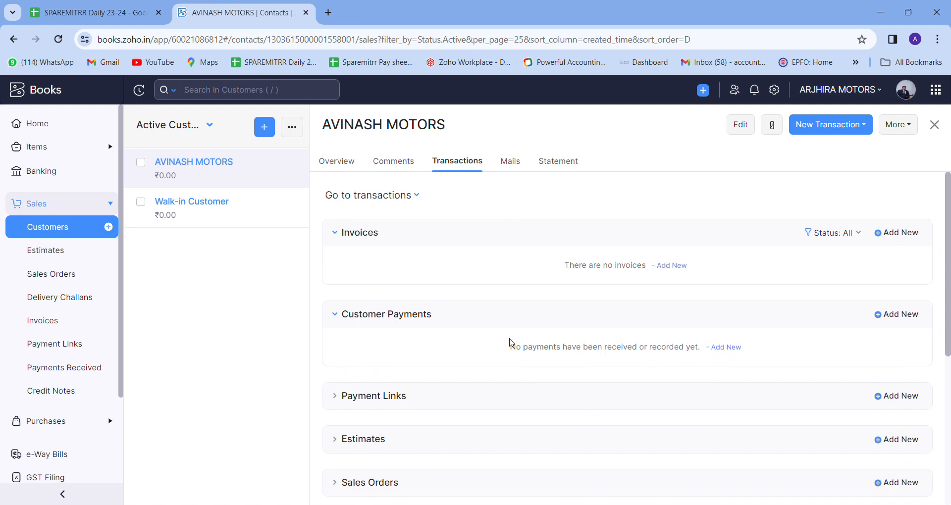
Show the This Month statement (01/01/2024–31/01/2024) and review its ₹0.00 account summary.
scroll(510, 341, down, 5)
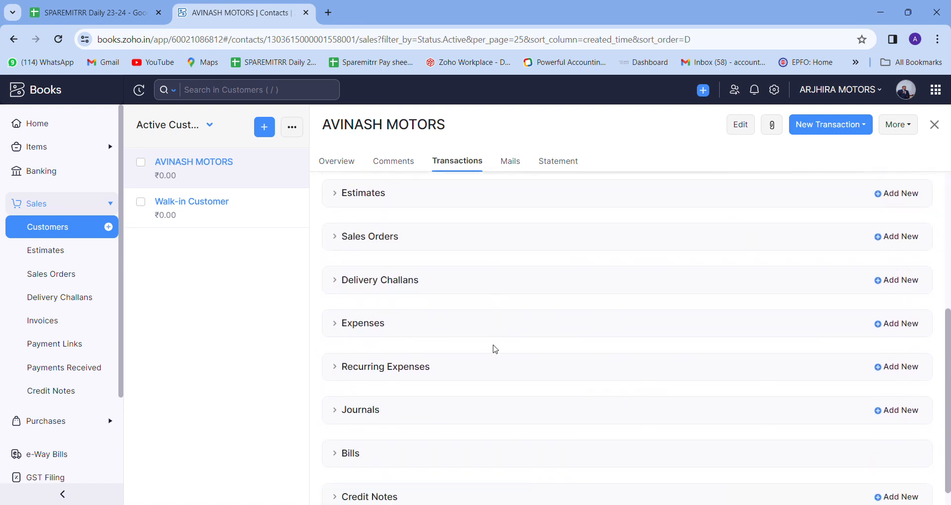
click(549, 166)
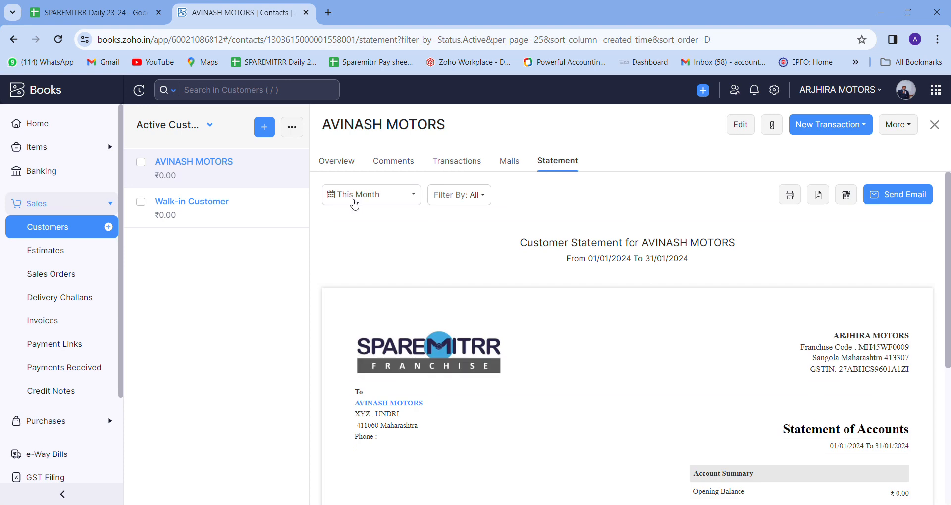
click(377, 194)
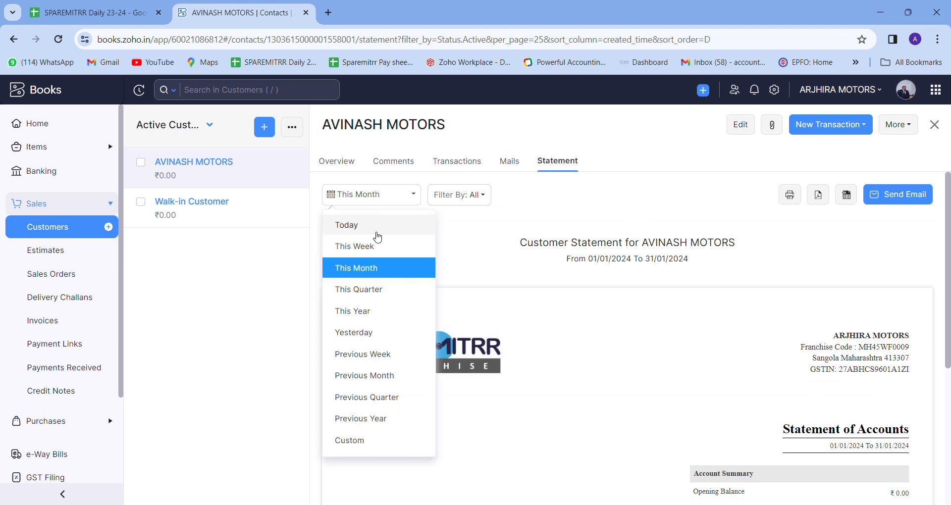
click(394, 273)
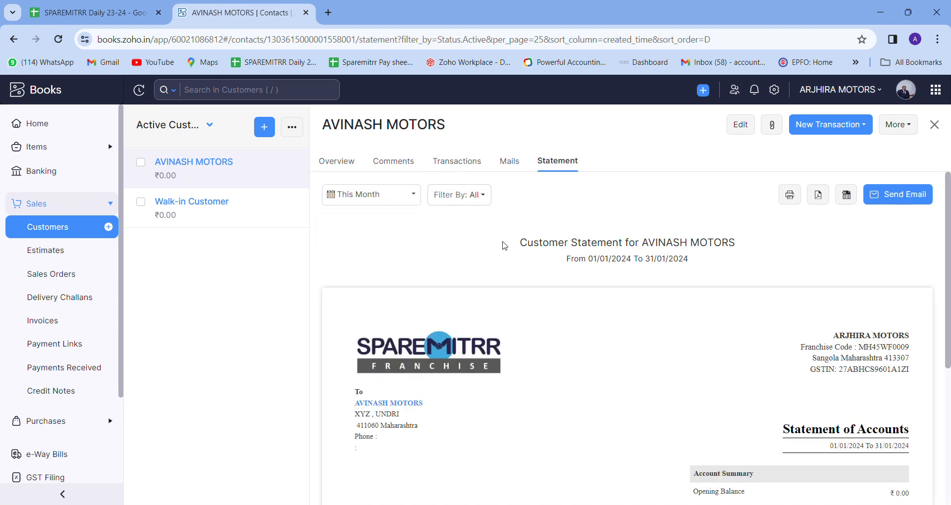
scroll(502, 248, down, 5)
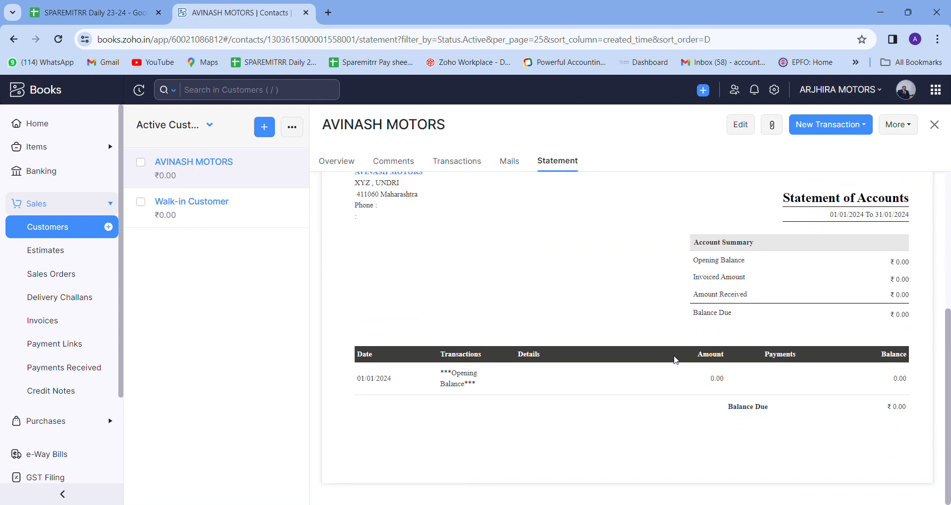
drag(702, 261, 750, 280)
click(775, 288)
drag(693, 294, 770, 298)
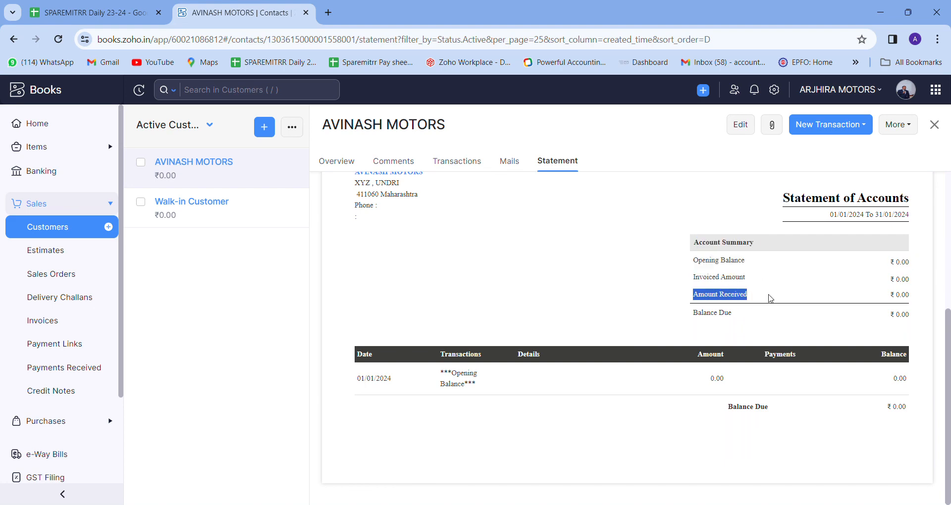
drag(691, 321, 921, 324)
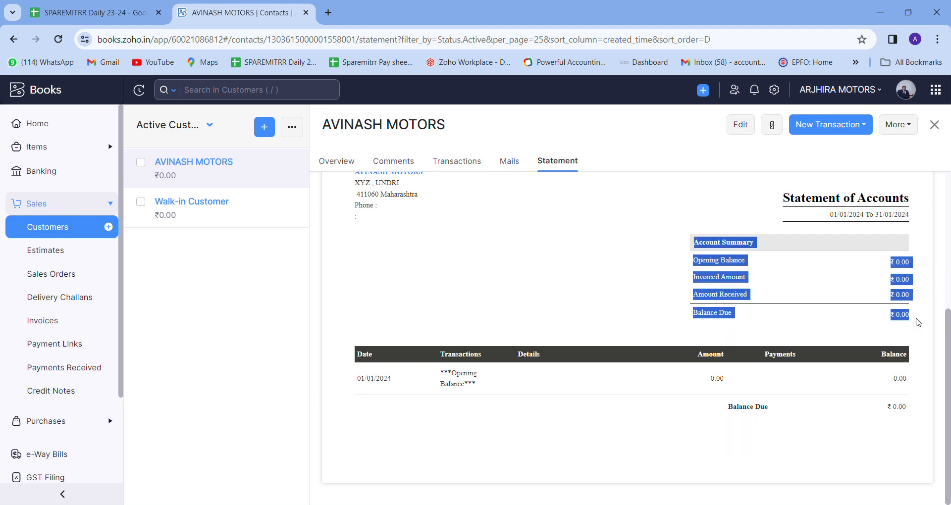
scroll(509, 263, up, 5)
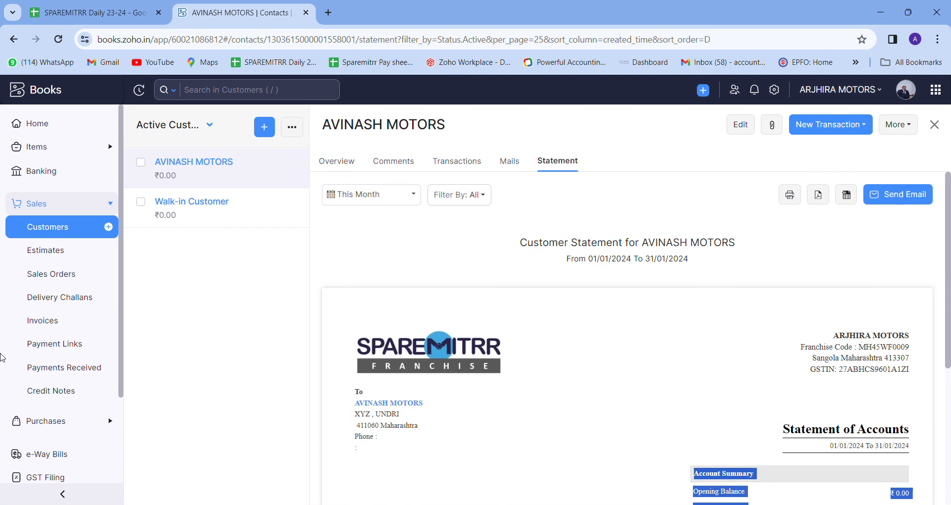
Start new sales order SO-00002 with AVINASH MOTORS as the customer.
click(65, 273)
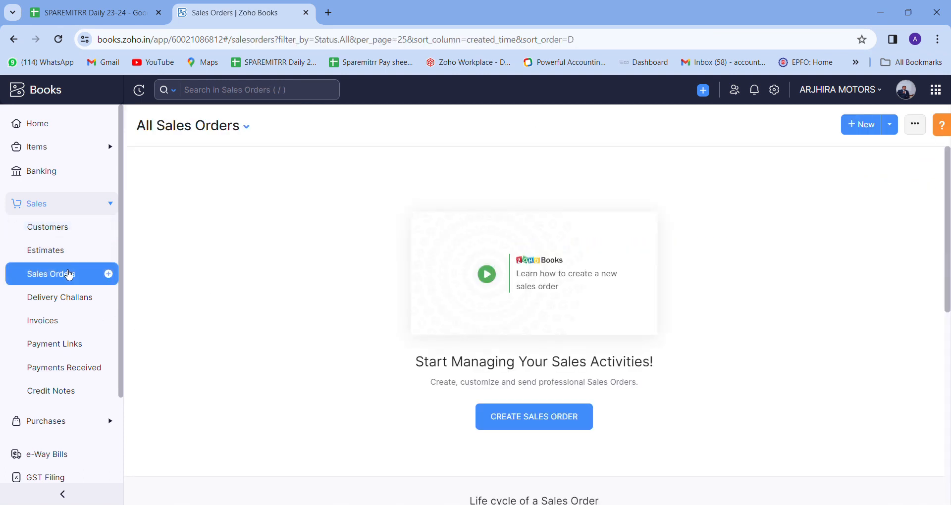
click(860, 125)
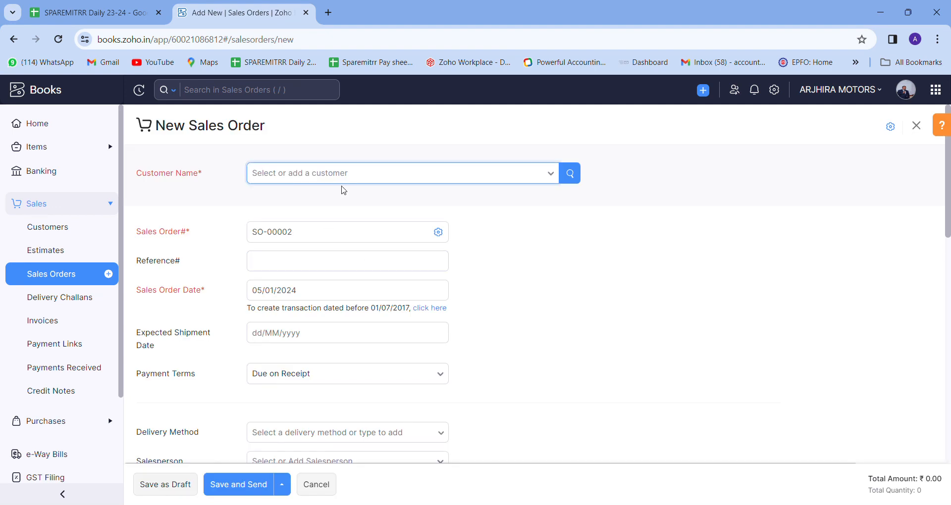
click(351, 180)
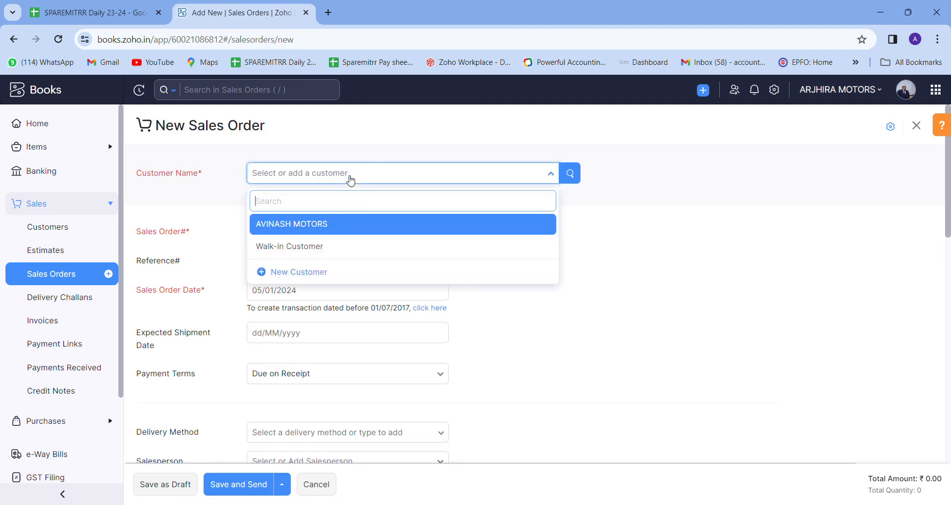
click(359, 232)
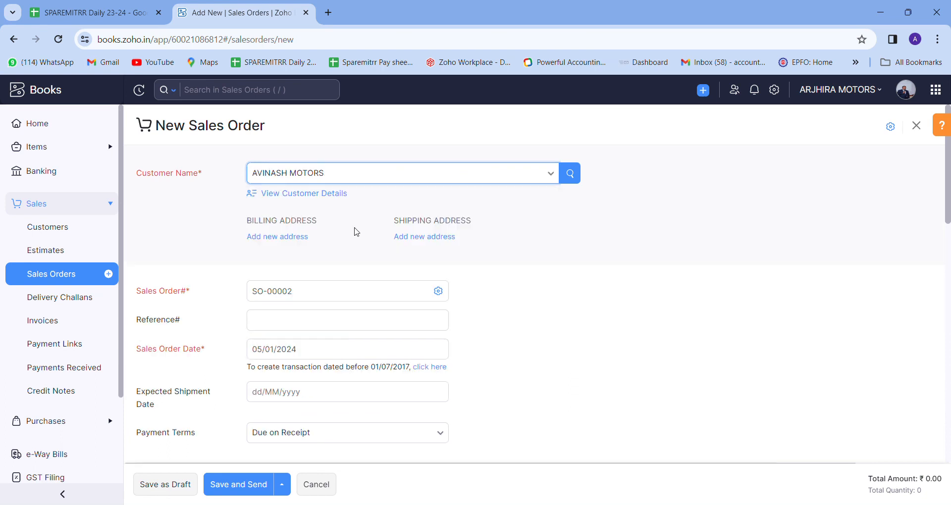
scroll(621, 282, down, 3)
click(293, 223)
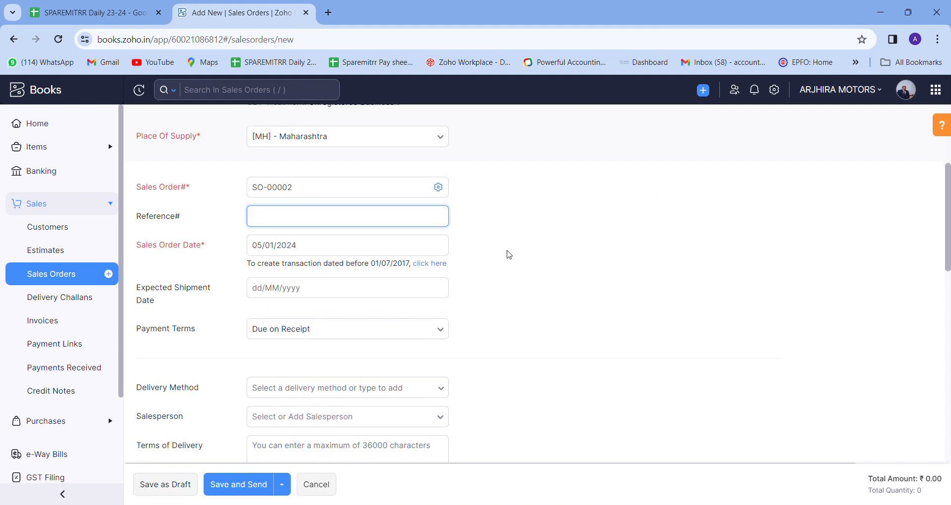
scroll(543, 261, down, 5)
Search the first item line for part number 4152.
click(183, 381)
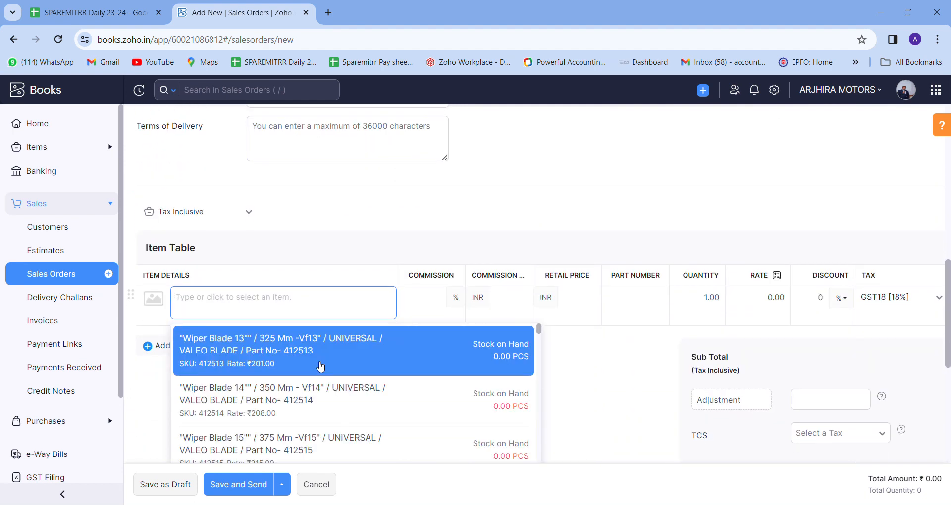
text(4152)
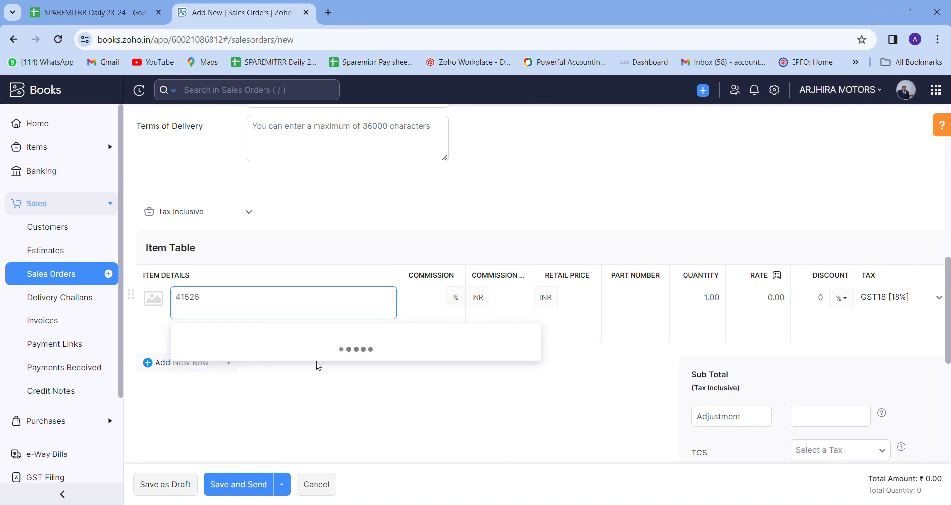
text(16)
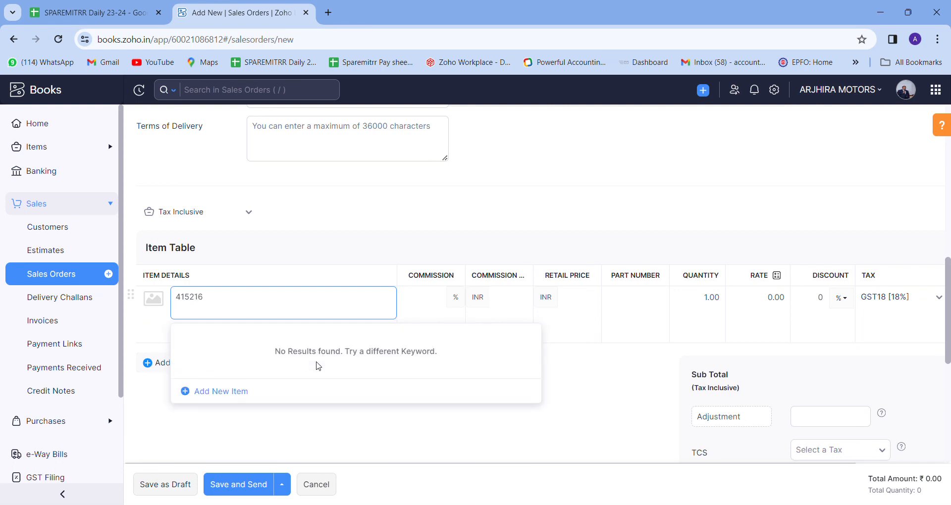
key(BackSpace)
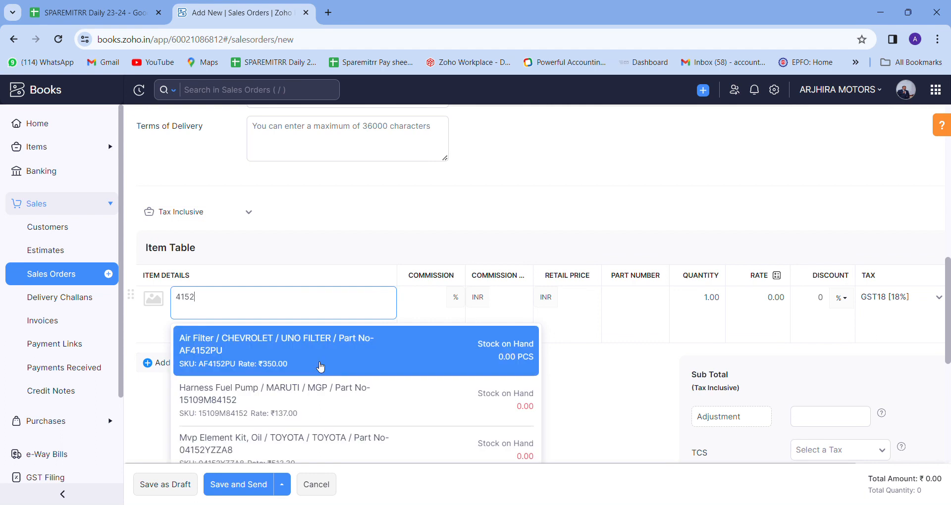
Add Harness Fuel Pump (15109M84152) at rate 137 with a 10% discount.
key(Down)
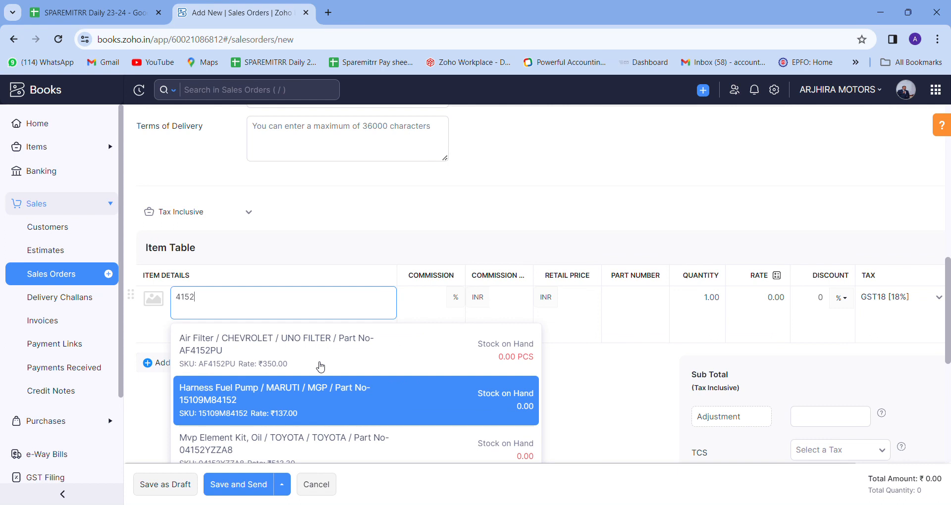
key(Return)
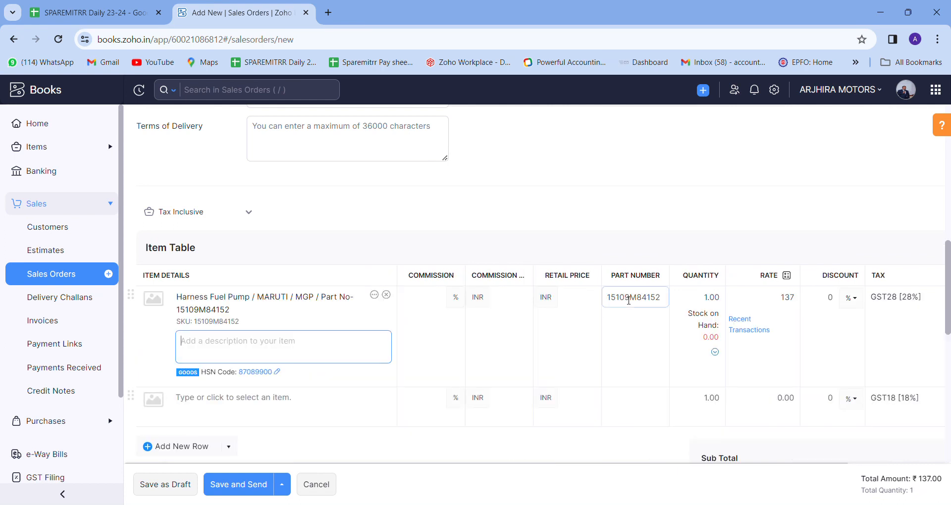
click(703, 308)
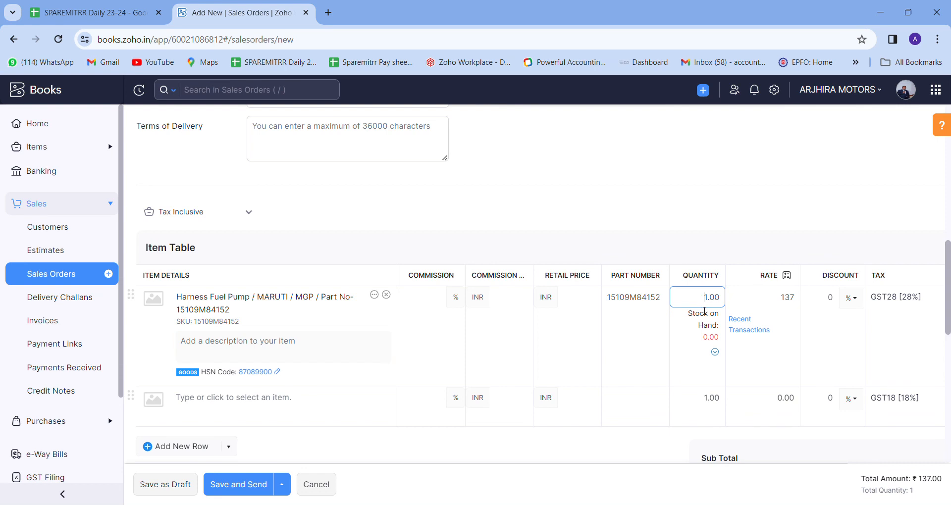
key(Tab)
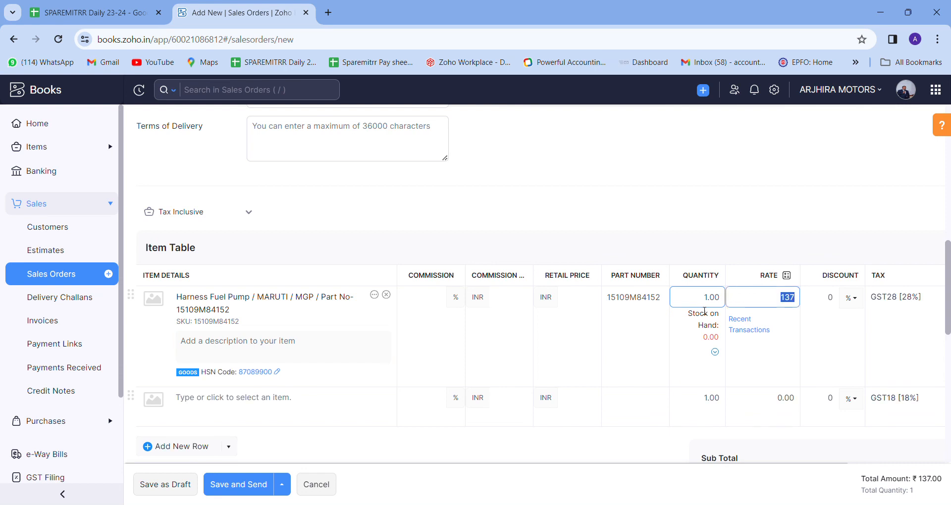
key(Tab)
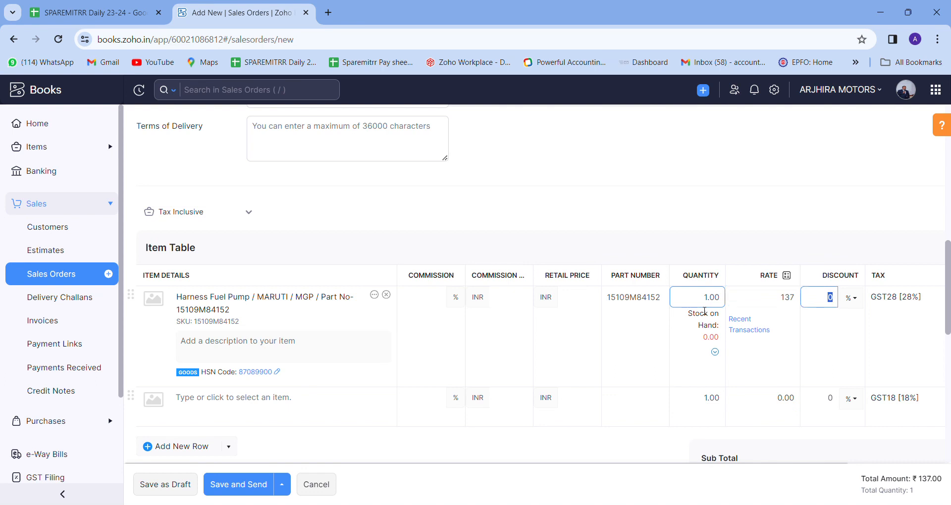
text(10)
key(Tab)
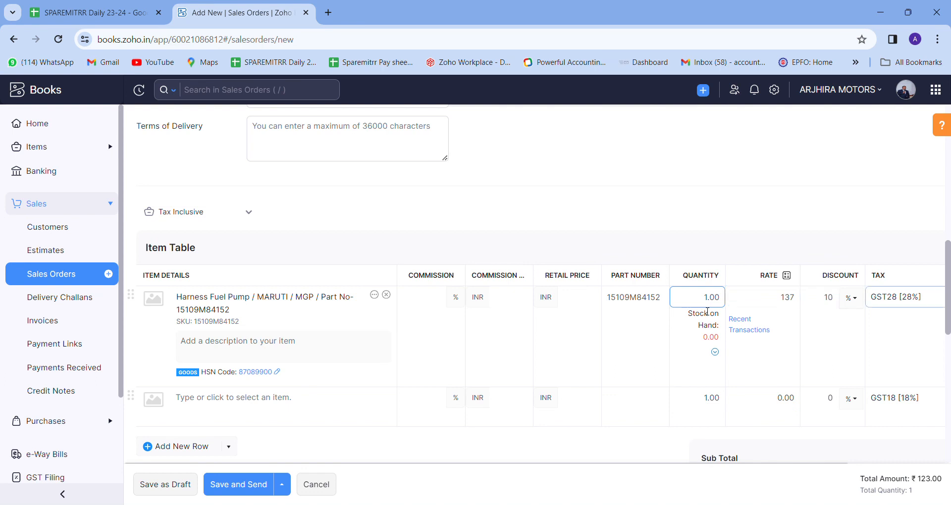
Finish the fuel pump line and review the order total of ₹123.00.
click(745, 437)
scroll(690, 437, right, 2)
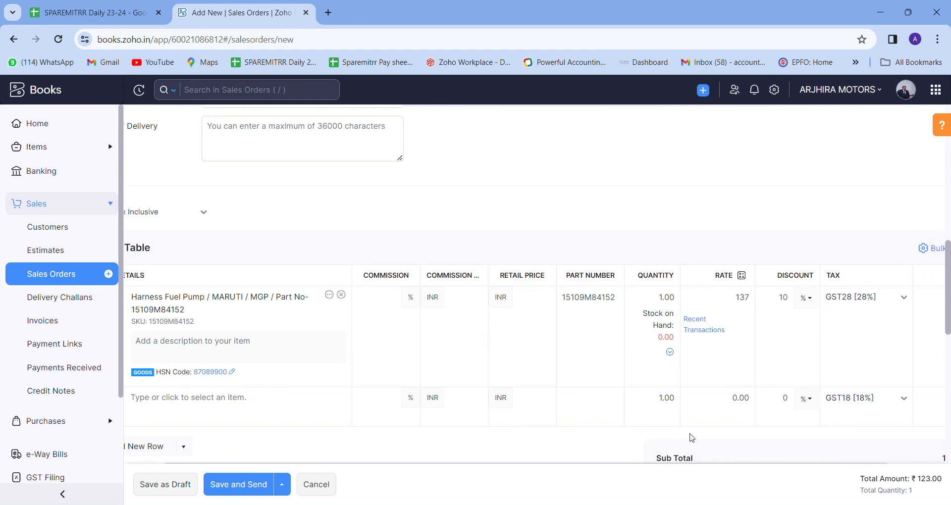
scroll(692, 438, right, 1)
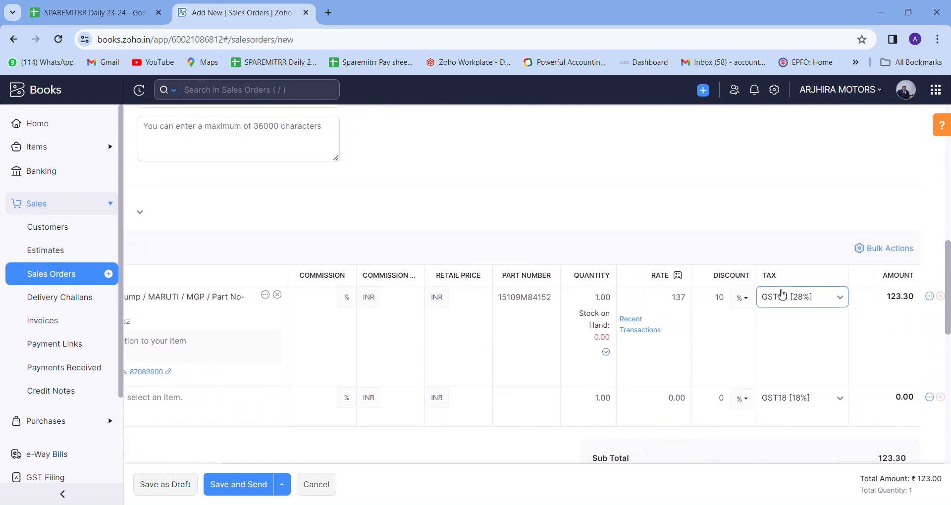
scroll(894, 309, down, 2)
scroll(894, 309, down, 2)
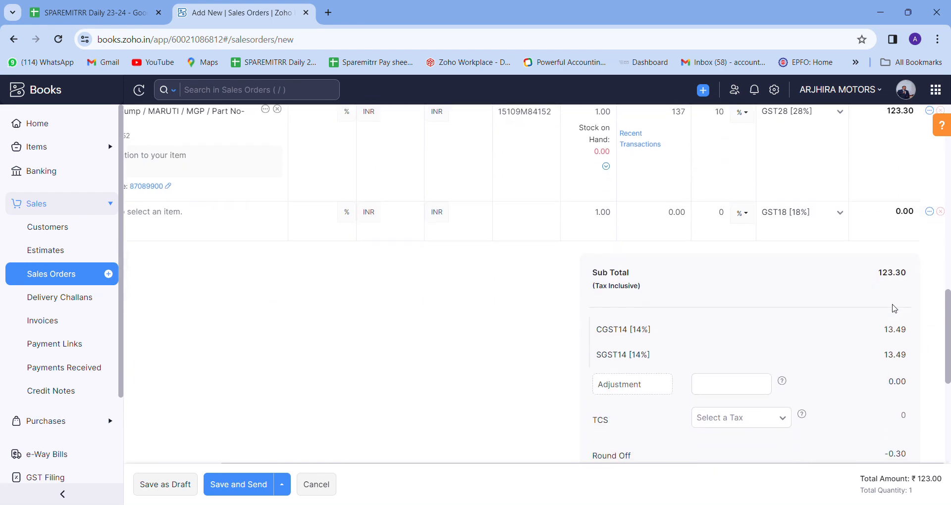
scroll(403, 297, up, 6)
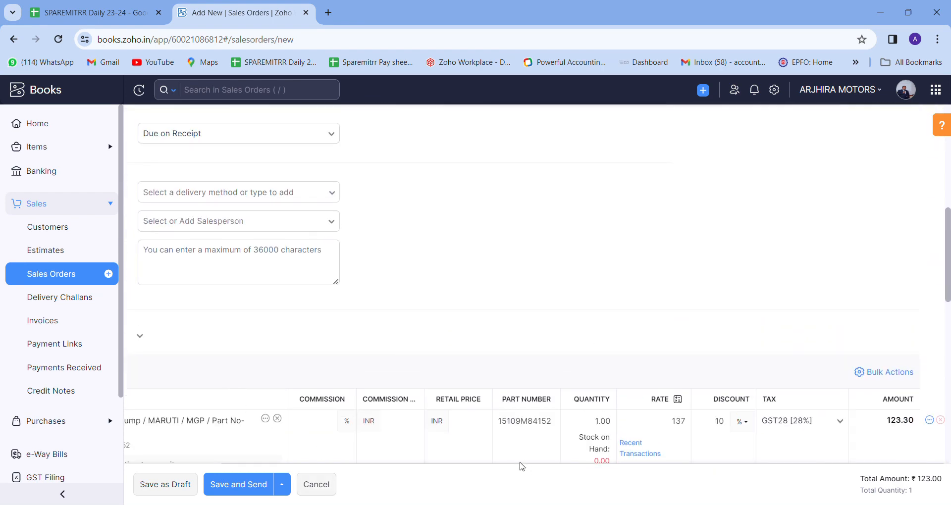
scroll(490, 360, left, 1)
scroll(491, 360, left, 6)
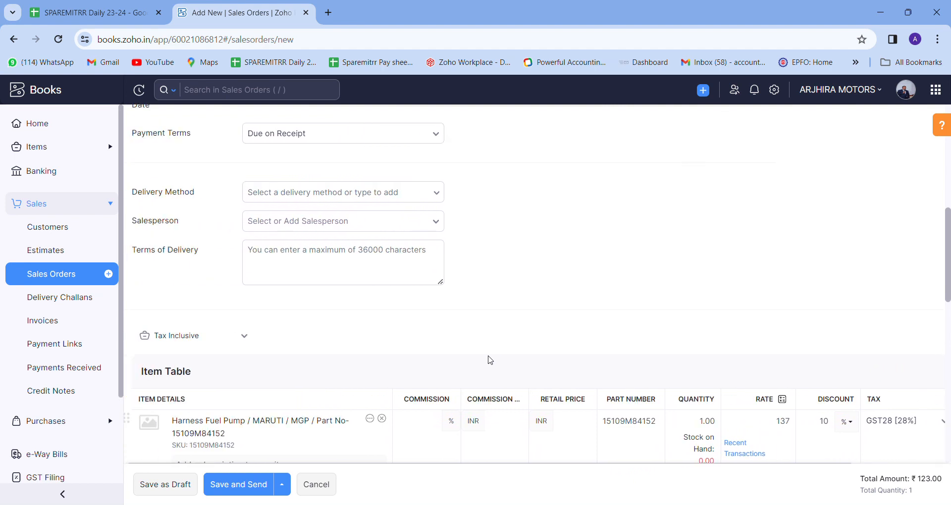
Switch item prices to Tax Exclusive, bringing the total to ₹158.00, then cancel the order.
click(203, 340)
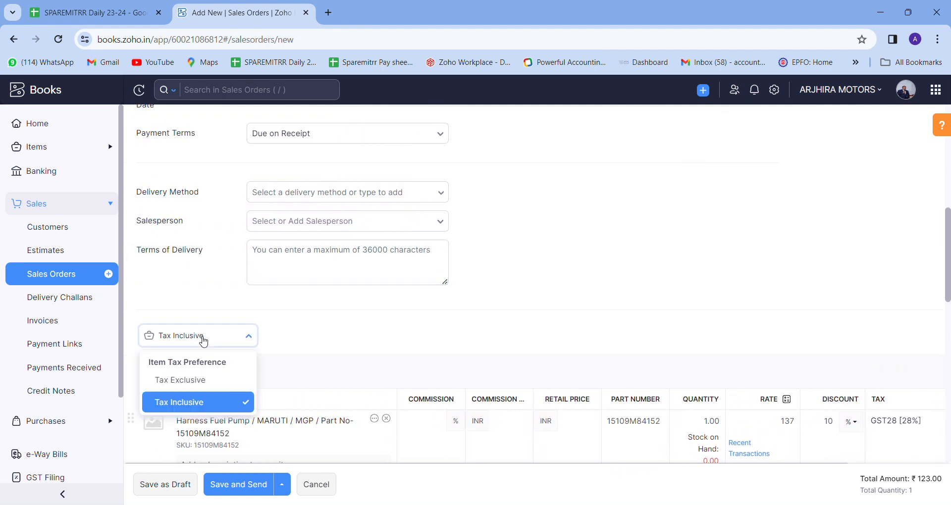
click(220, 381)
scroll(361, 363, down, 4)
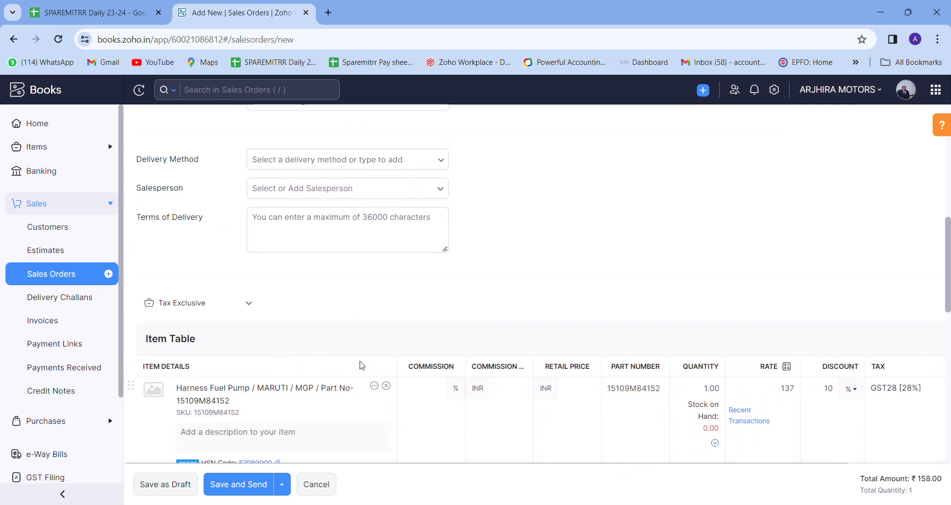
scroll(658, 384, right, 4)
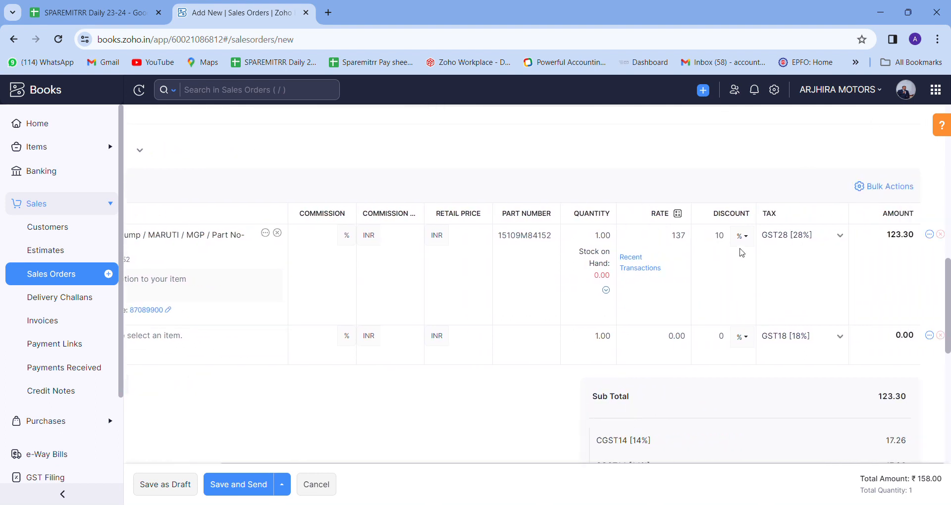
scroll(896, 243, down, 6)
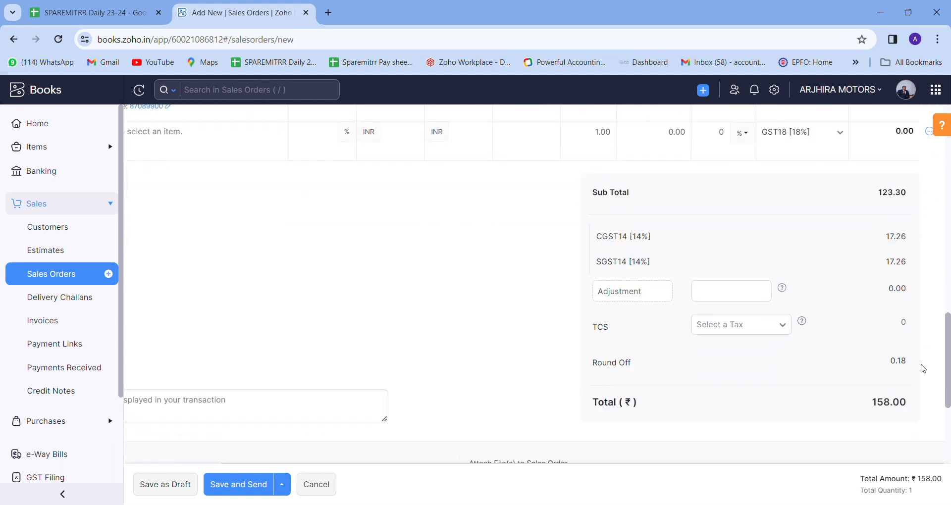
drag(873, 297, 882, 304)
click(853, 305)
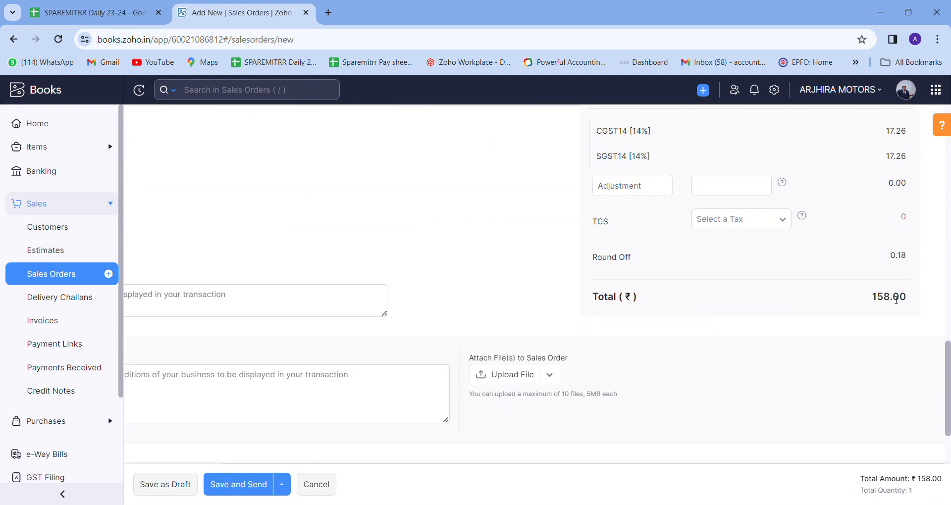
scroll(272, 314, up, 5)
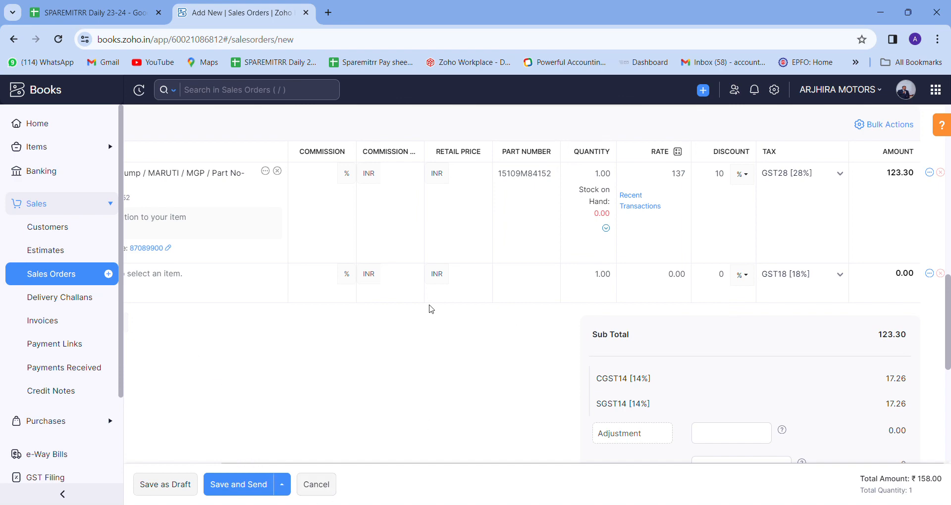
click(320, 487)
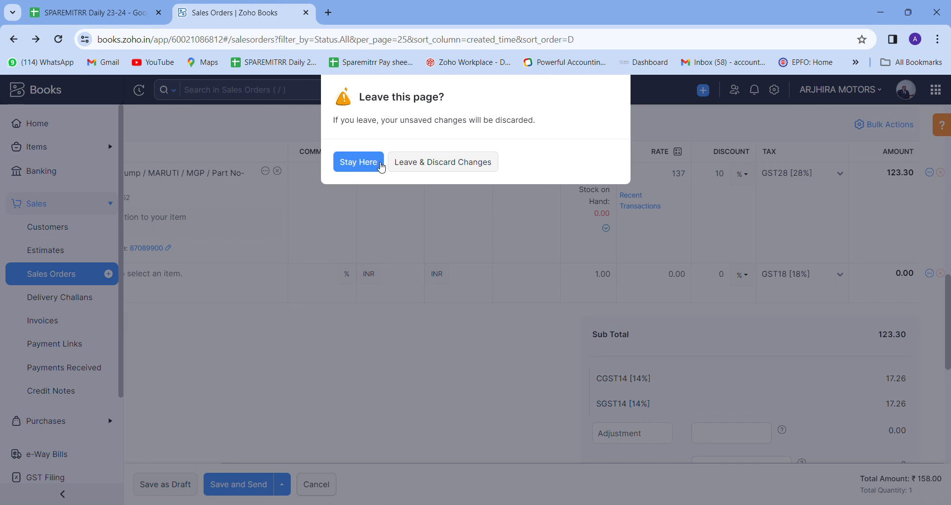
Discard the sales order and start invoice INV-000008 for the existing customer.
click(427, 162)
click(68, 329)
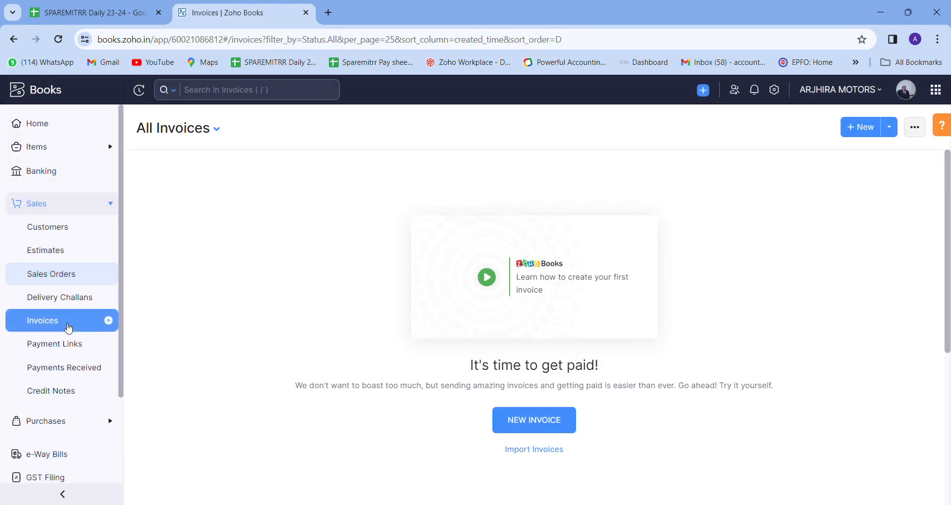
click(862, 127)
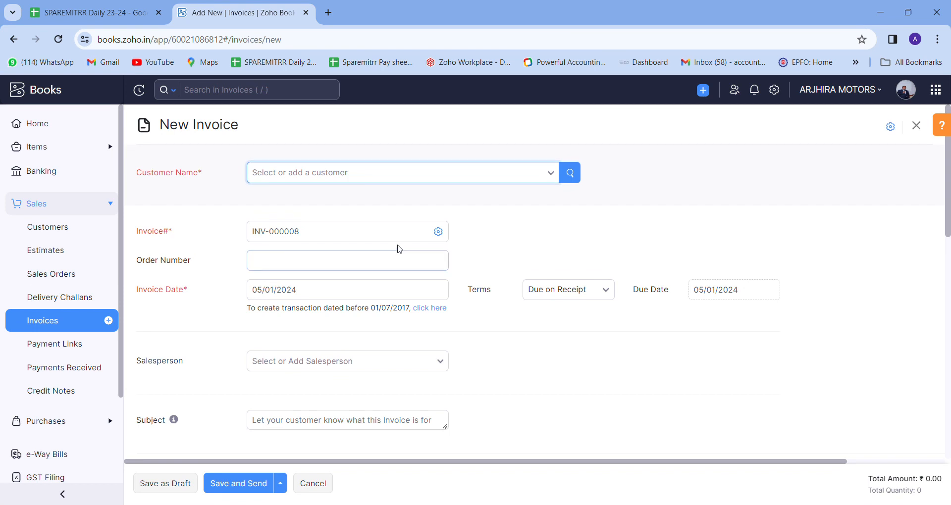
click(345, 173)
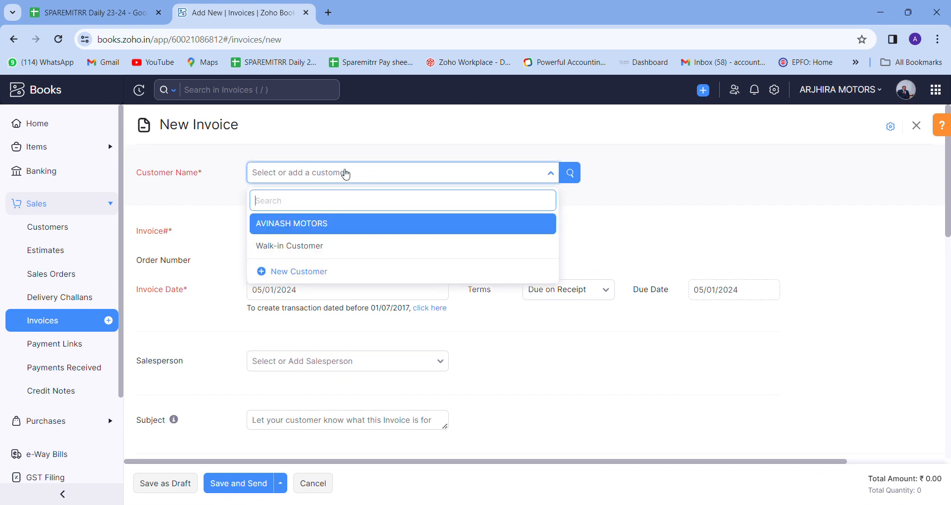
click(344, 224)
Check the invoice date, keep Due on Receipt terms, and leave salesperson empty.
scroll(384, 322, down, 3)
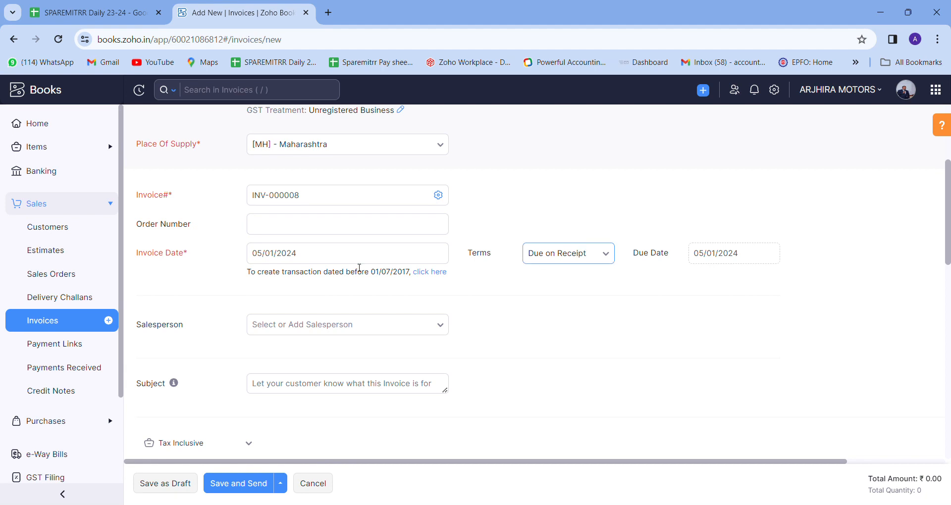
click(291, 260)
click(568, 254)
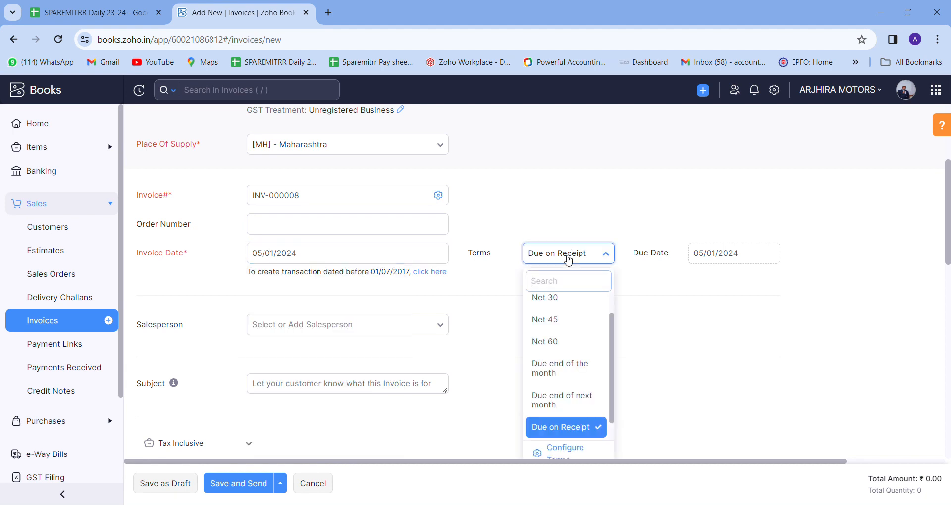
scroll(576, 350, up, 2)
scroll(575, 351, down, 2)
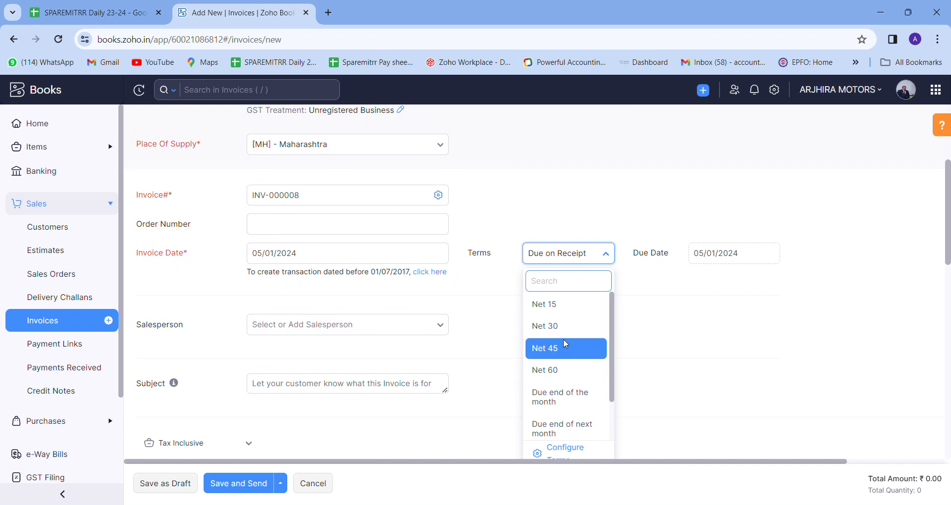
click(669, 292)
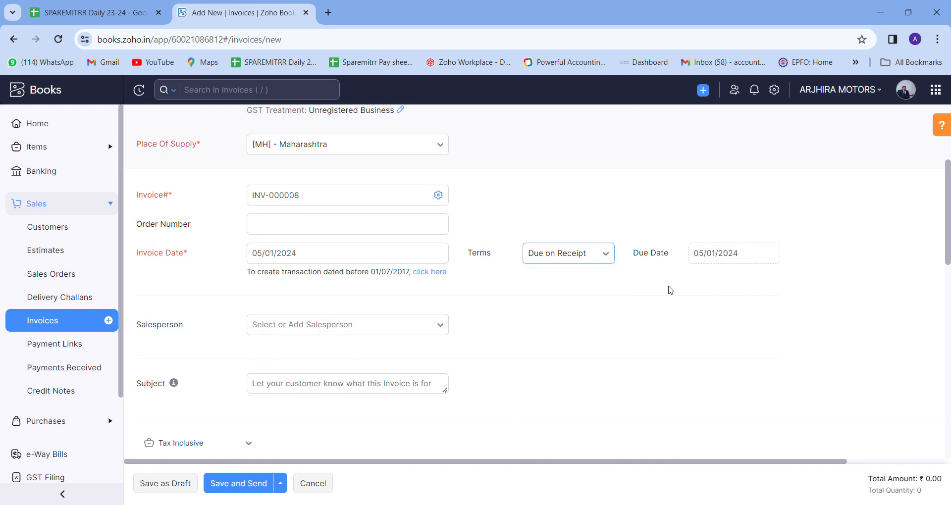
scroll(375, 349, down, 1)
scroll(375, 349, down, 2)
click(318, 200)
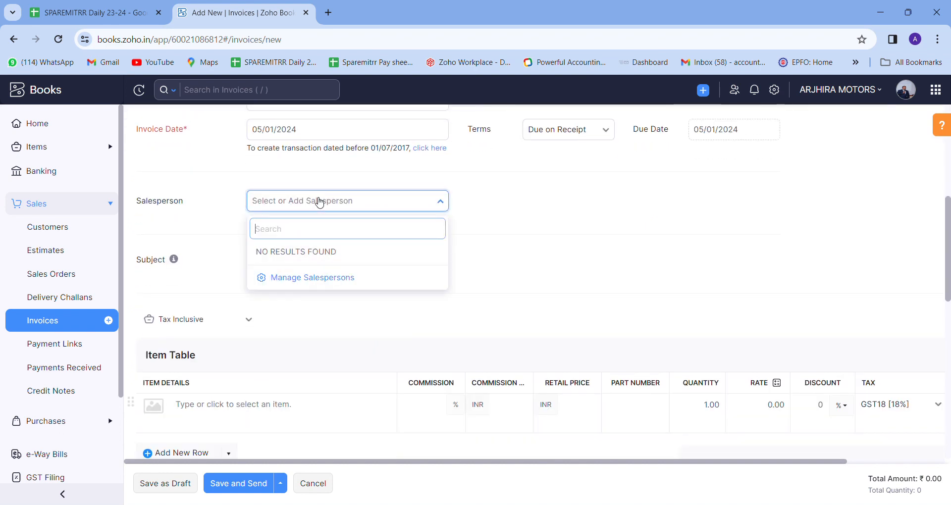
click(611, 228)
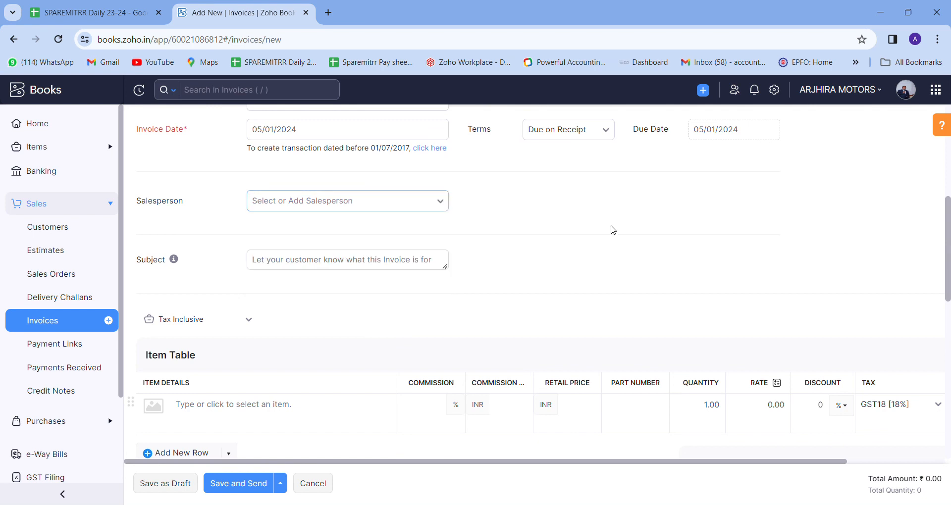
scroll(340, 365, down, 1)
click(280, 360)
scroll(281, 358, down, 1)
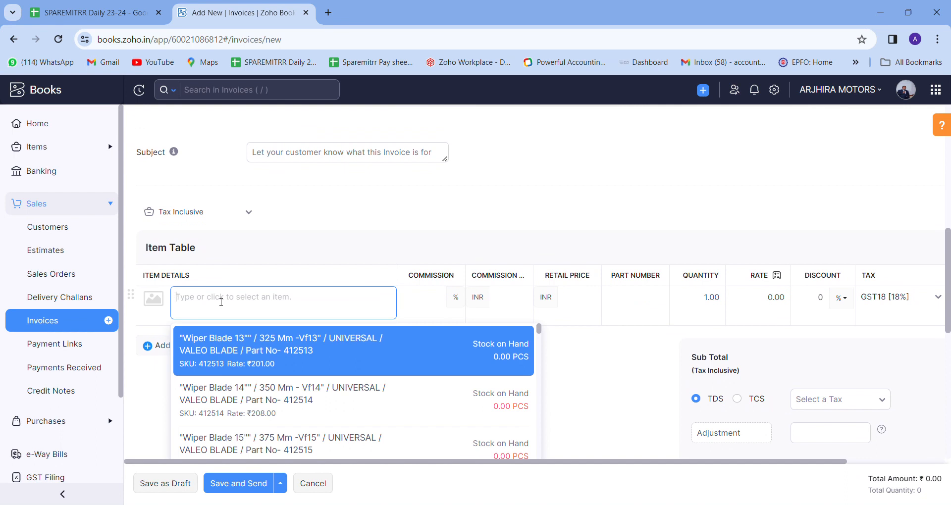
Look over the invoice line's quantity, rate and discount without changing them.
click(307, 262)
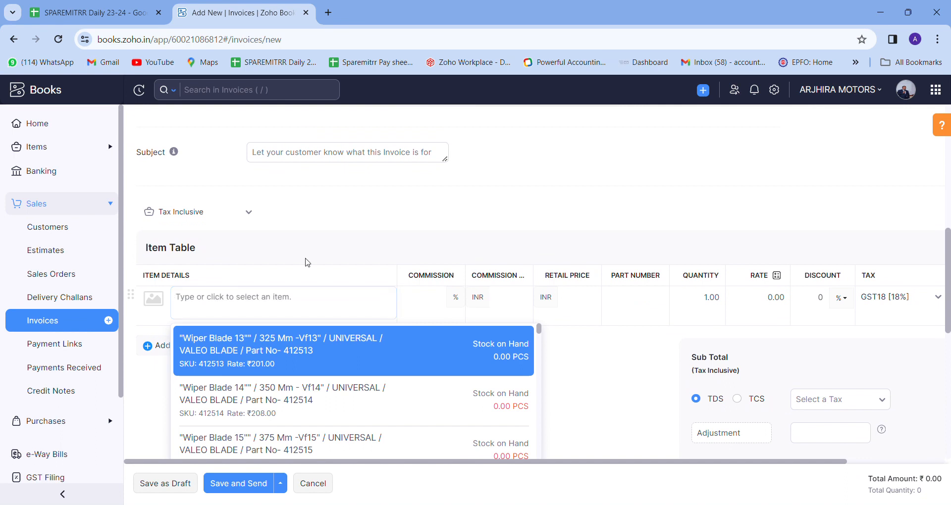
click(694, 304)
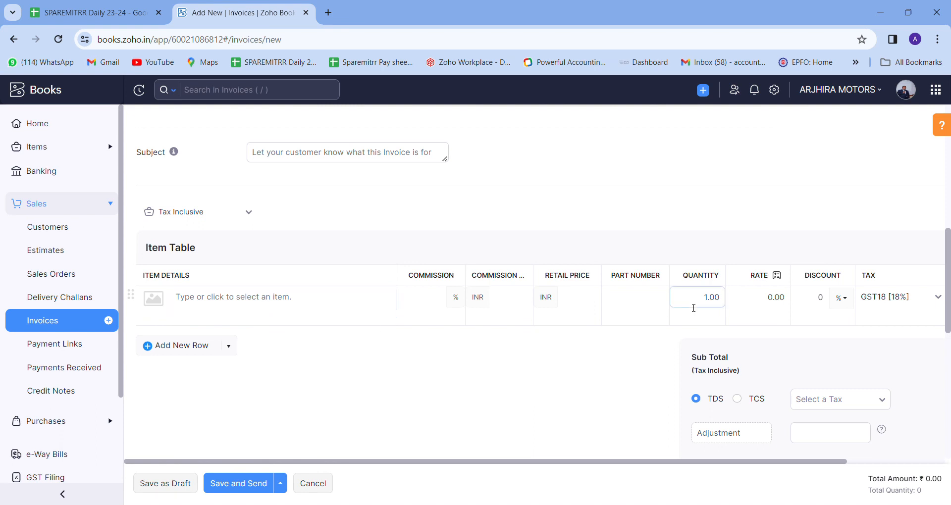
drag(763, 302, 834, 300)
key(Tab)
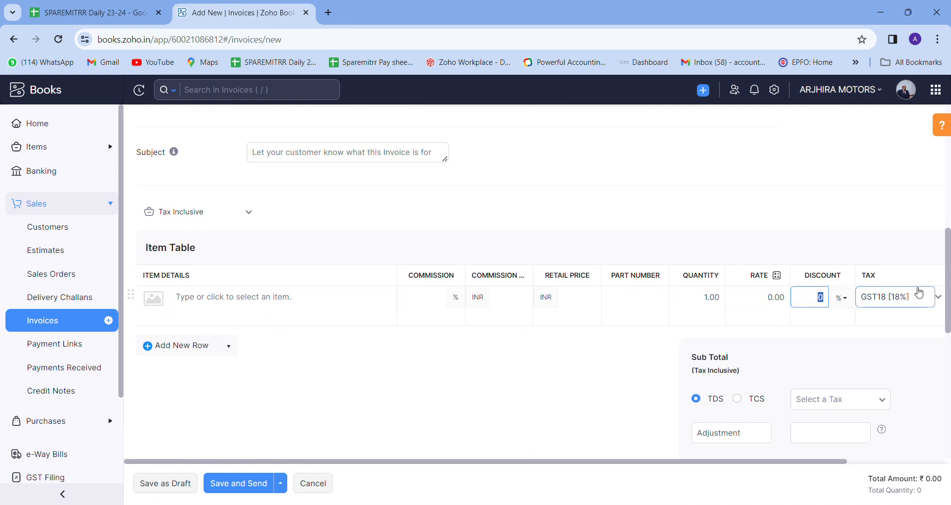
click(899, 333)
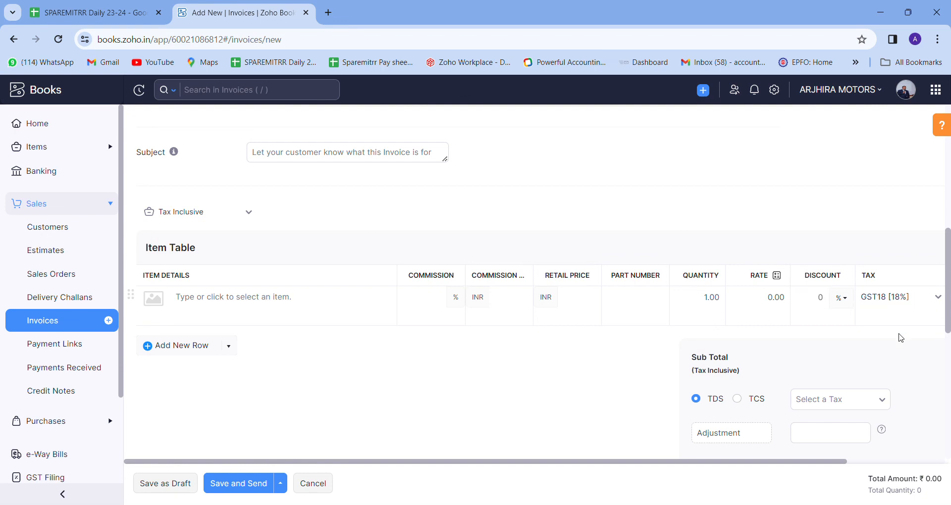
scroll(898, 334, right, 2)
scroll(900, 337, right, 1)
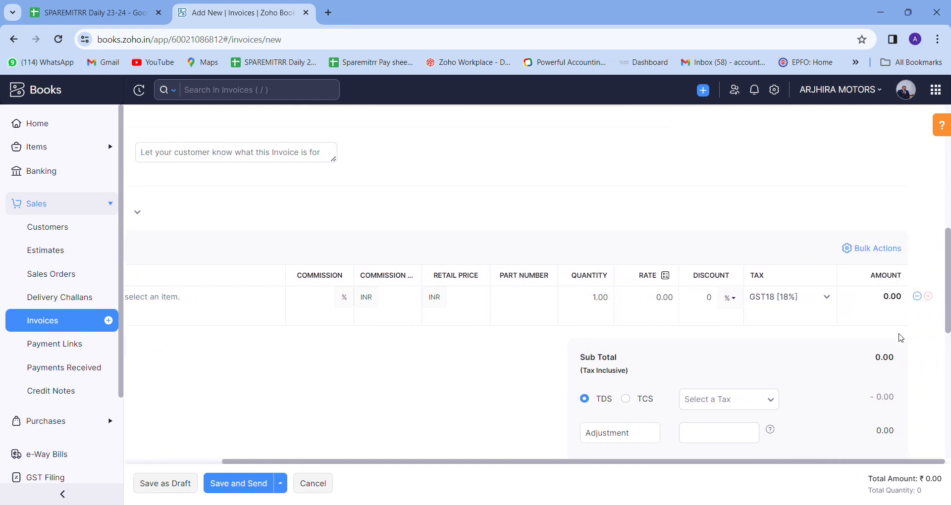
scroll(594, 330, left, 5)
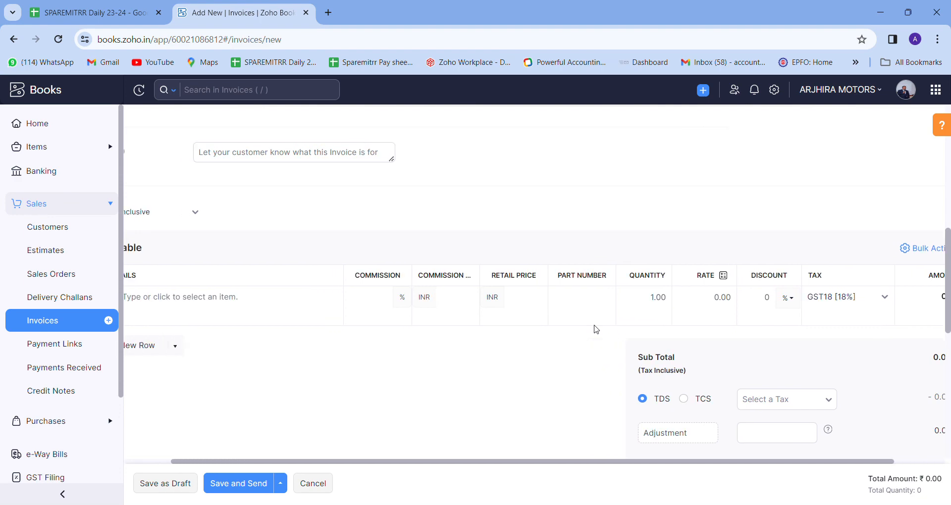
Cancel the new invoice and discard its unsaved changes.
scroll(599, 332, down, 2)
scroll(602, 334, down, 2)
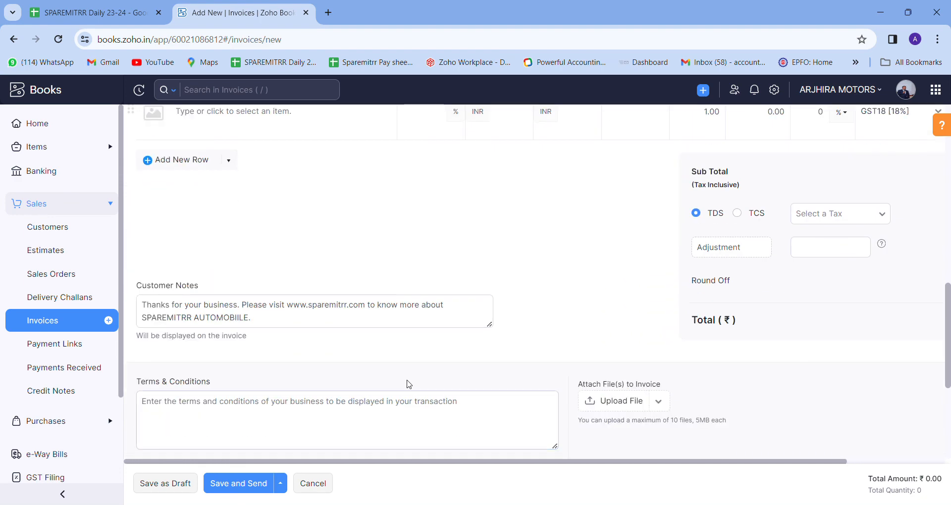
scroll(393, 370, down, 3)
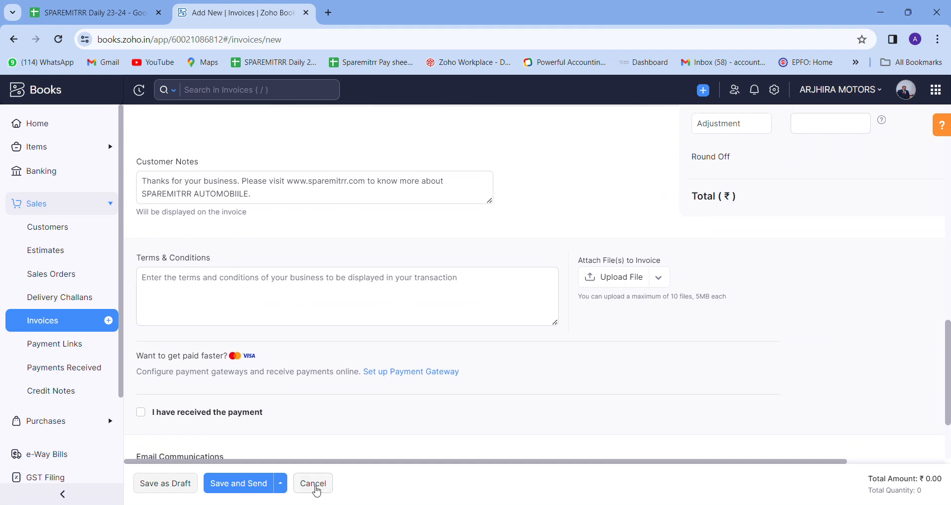
click(313, 485)
click(477, 165)
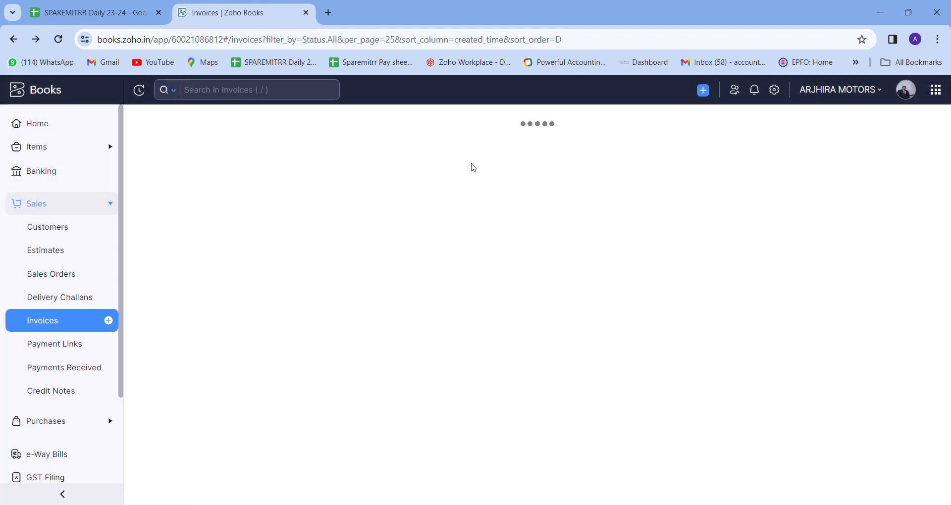
Check the single vendor under Purchases, then open the empty Purchase Orders page.
click(60, 421)
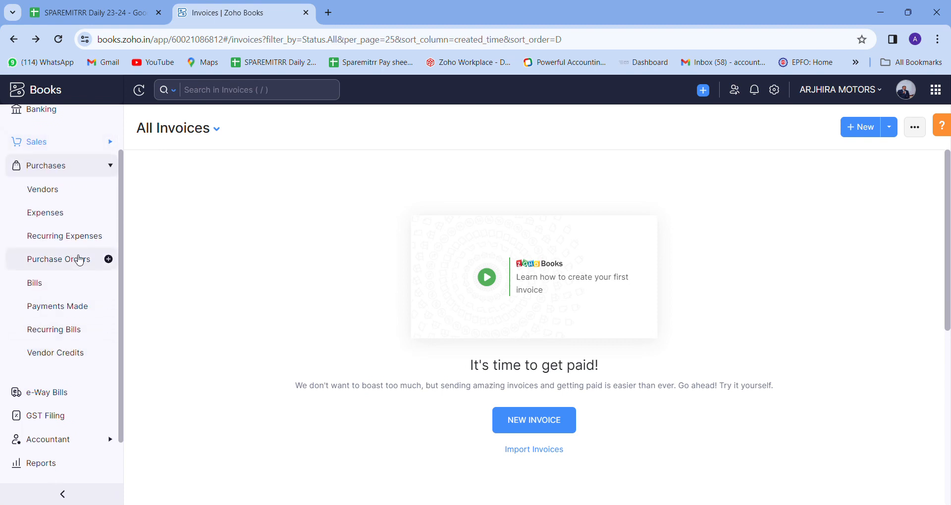
click(69, 192)
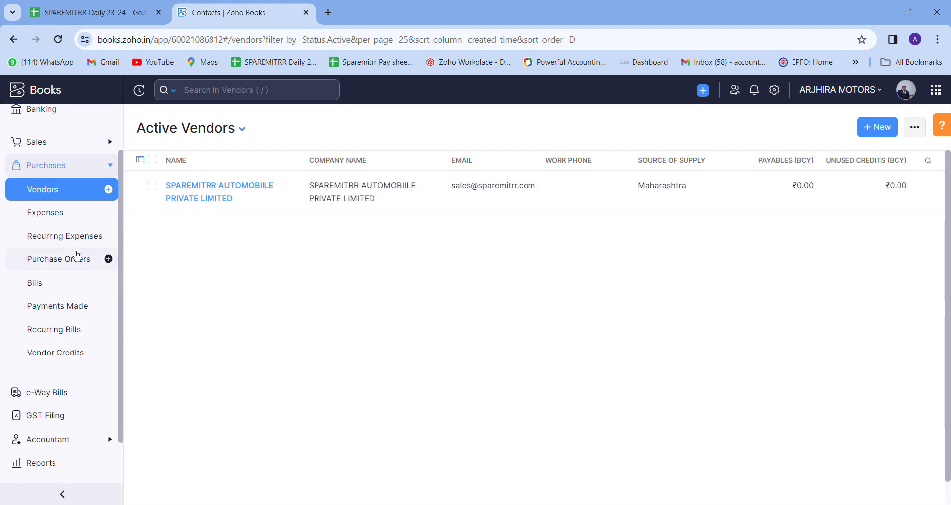
click(69, 266)
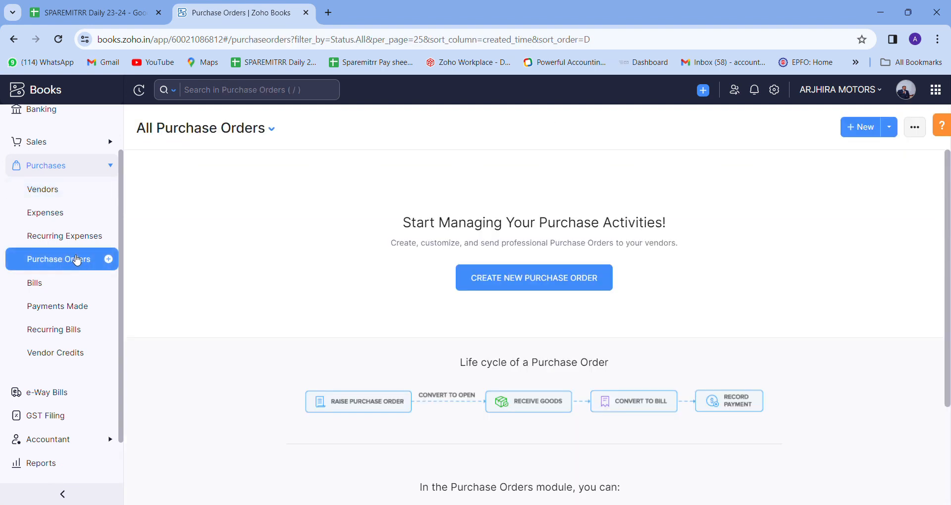
Start purchase order PO-00006 with SPAREMITRR AUTOMOBIILE PRIVATE LIMITED as vendor.
click(866, 128)
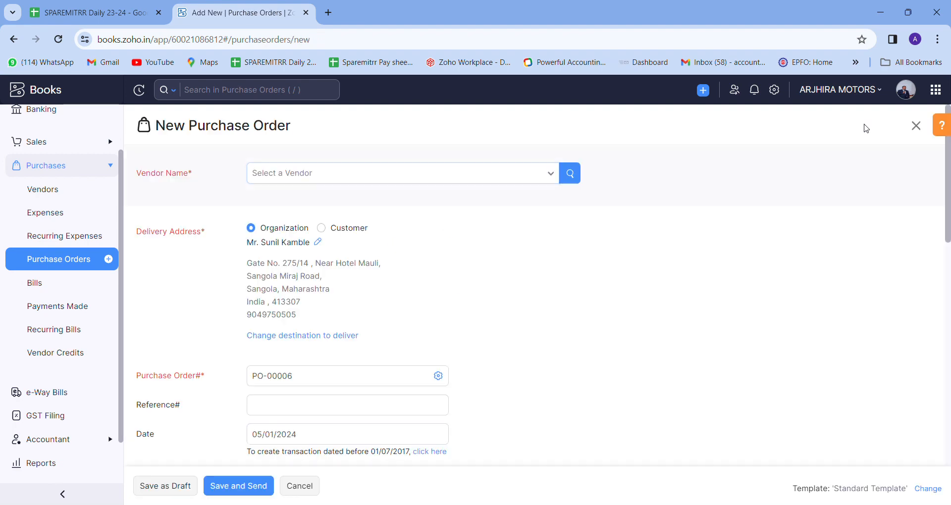
click(376, 169)
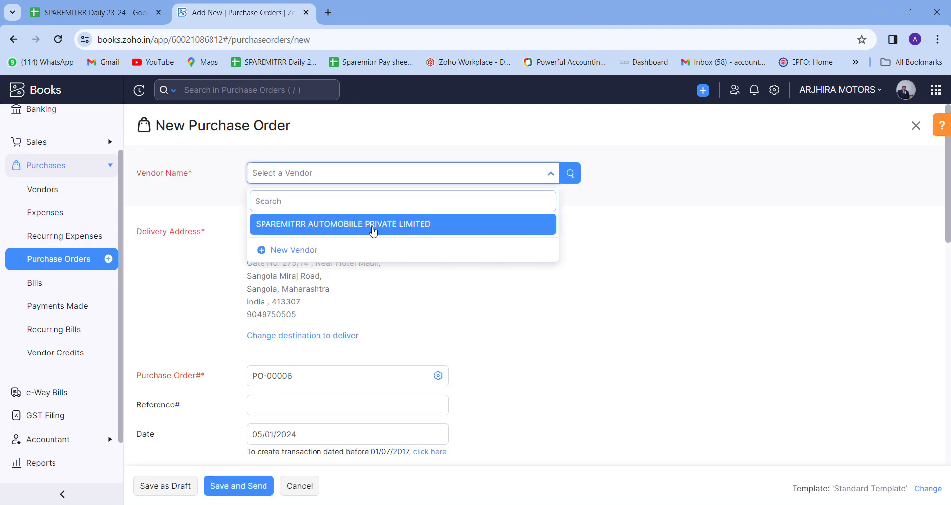
click(372, 226)
scroll(372, 231, down, 8)
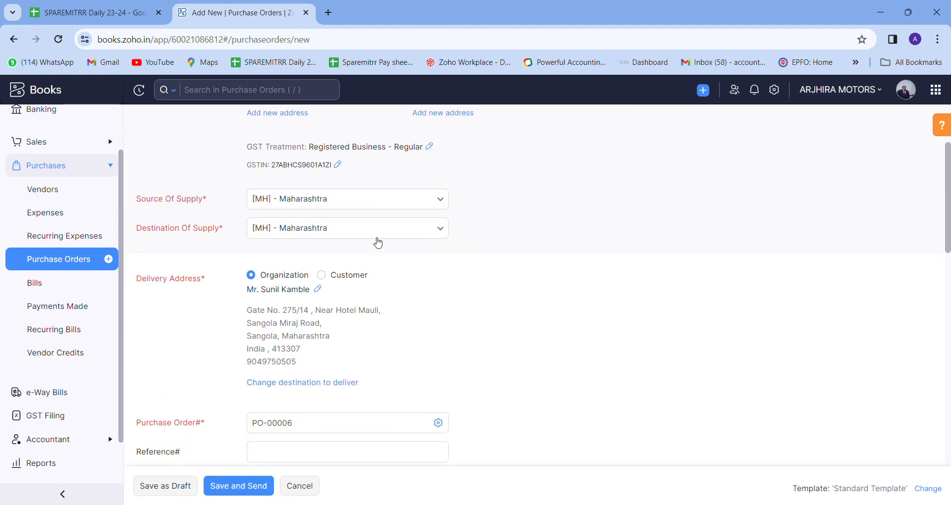
scroll(339, 312, down, 4)
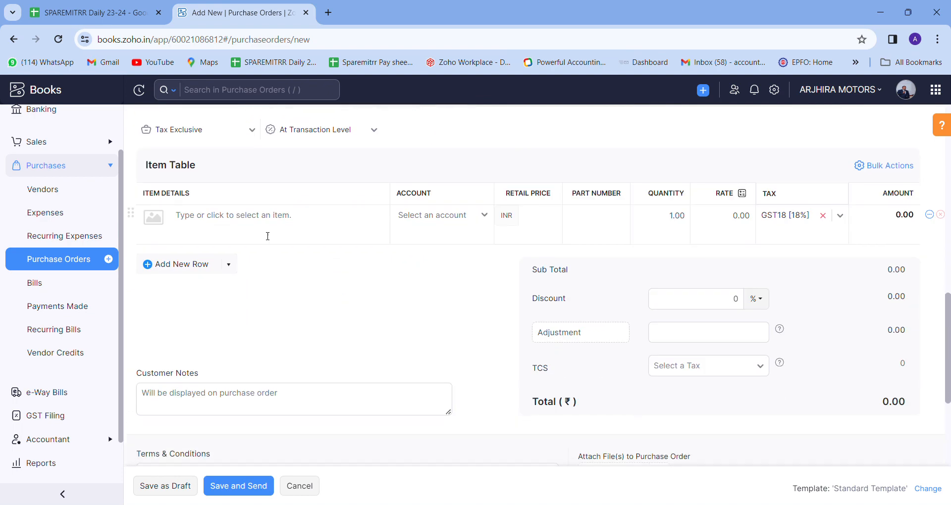
Add the 14-inch wiper blade as the first item.
click(246, 229)
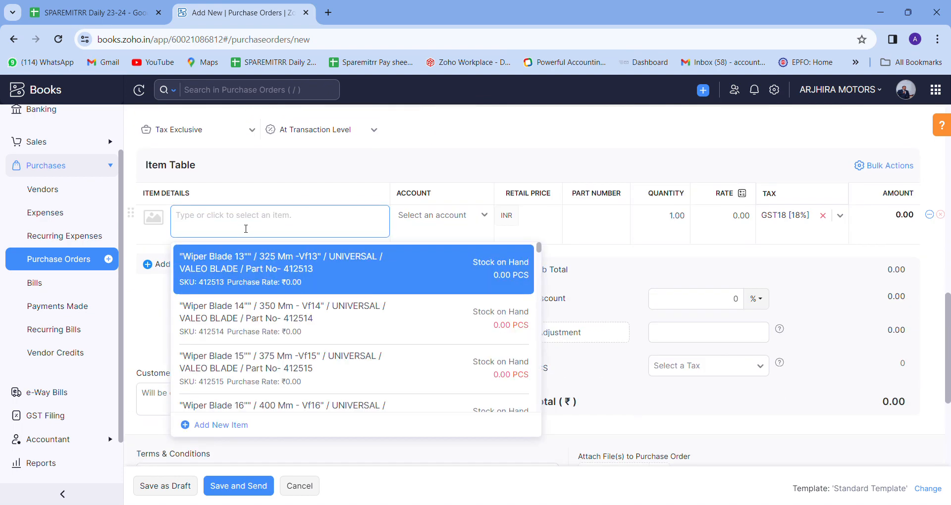
key(Down)
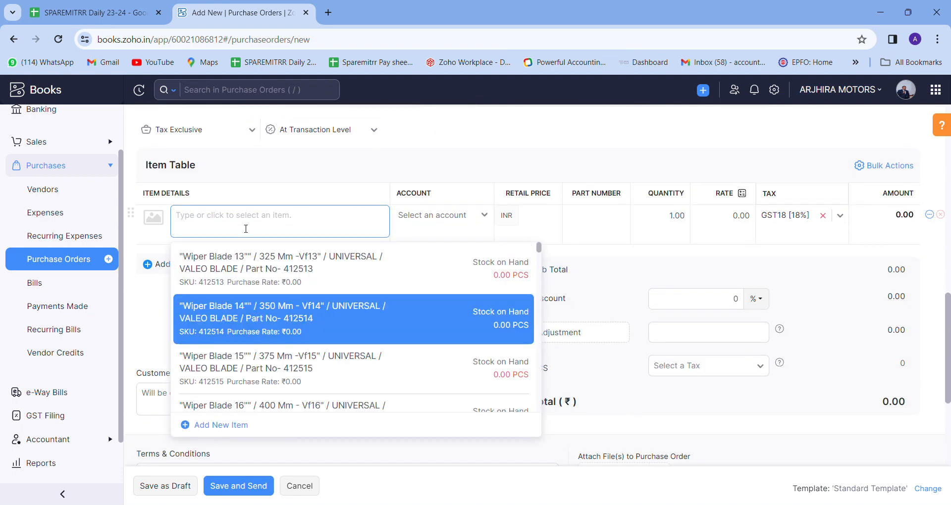
key(Return)
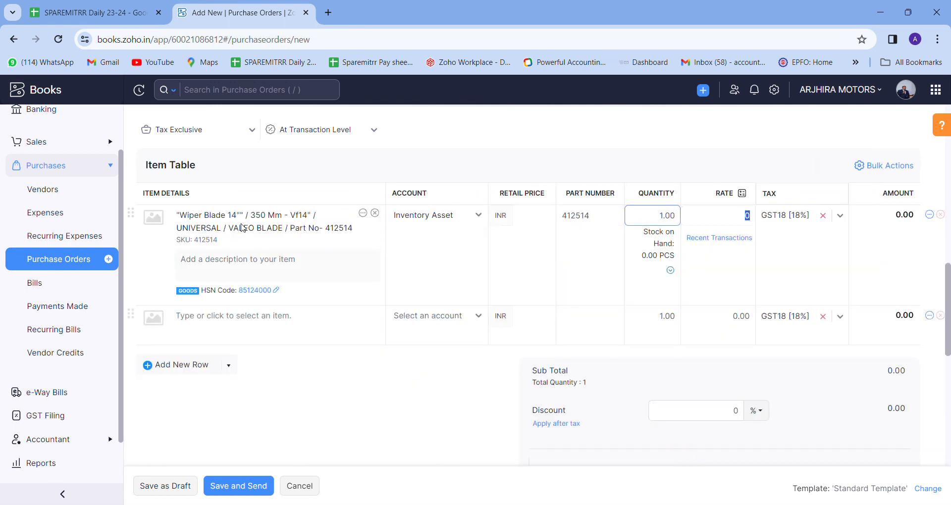
key(Tab)
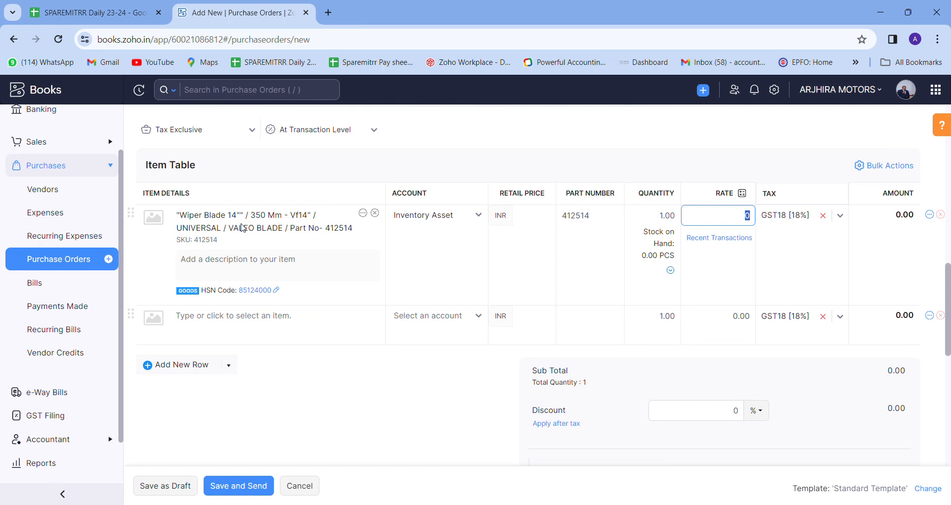
key(Tab)
key(Tab)
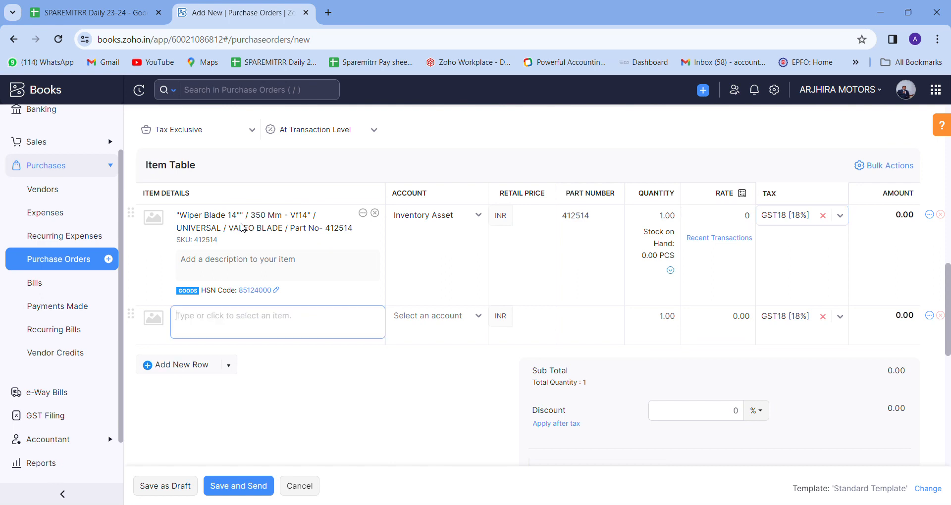
Add the 12V D95 Horn Set with quantity 10 as the second item.
text(846)
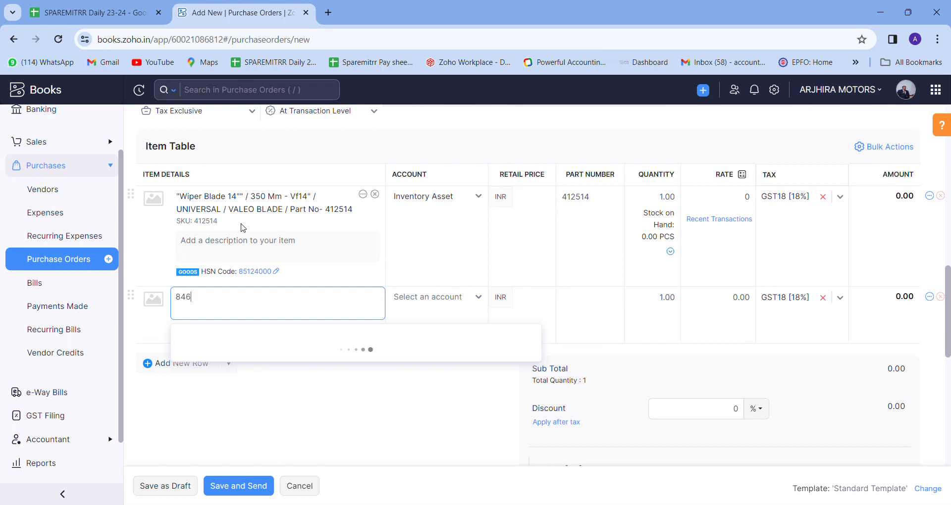
key(Return)
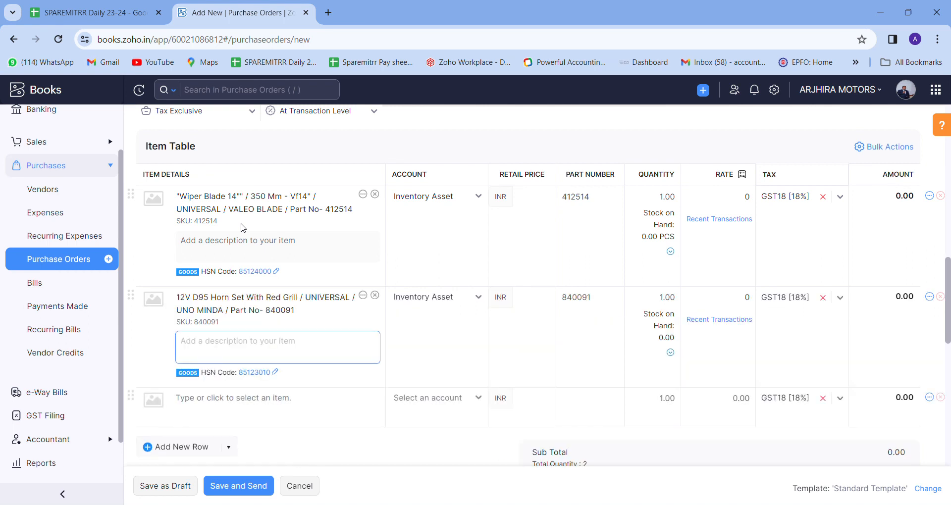
key(Tab)
key(Tab)
key(Tab)
key(Tab)
key(Tab)
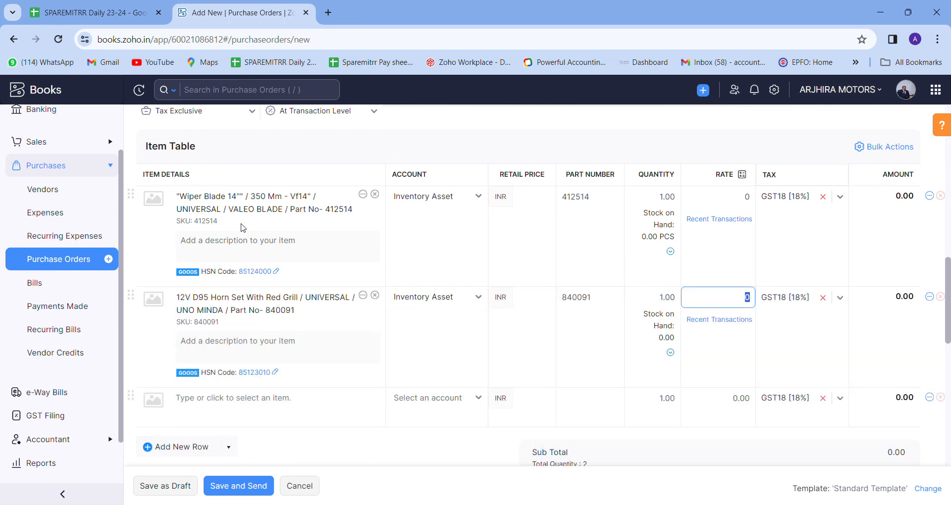
click(651, 304)
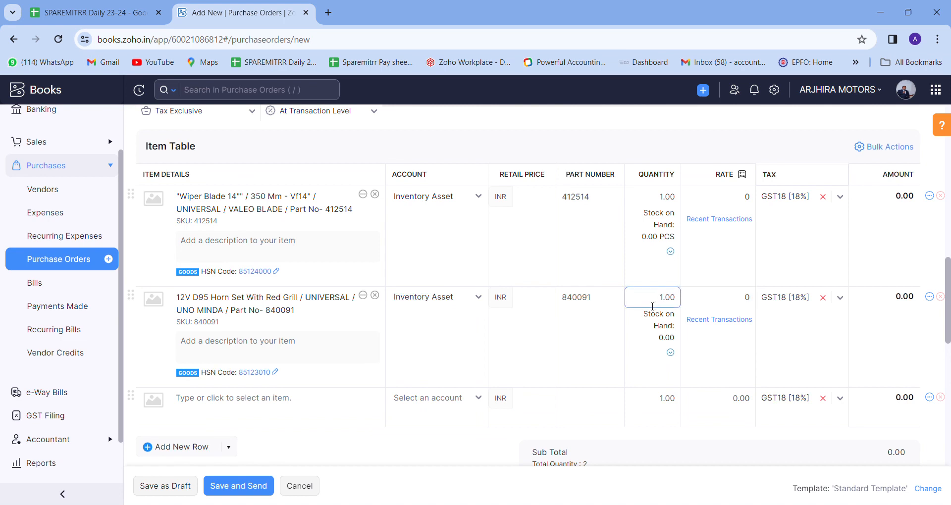
text(0)
key(Tab)
key(Tab)
key(Tab)
key(Tab)
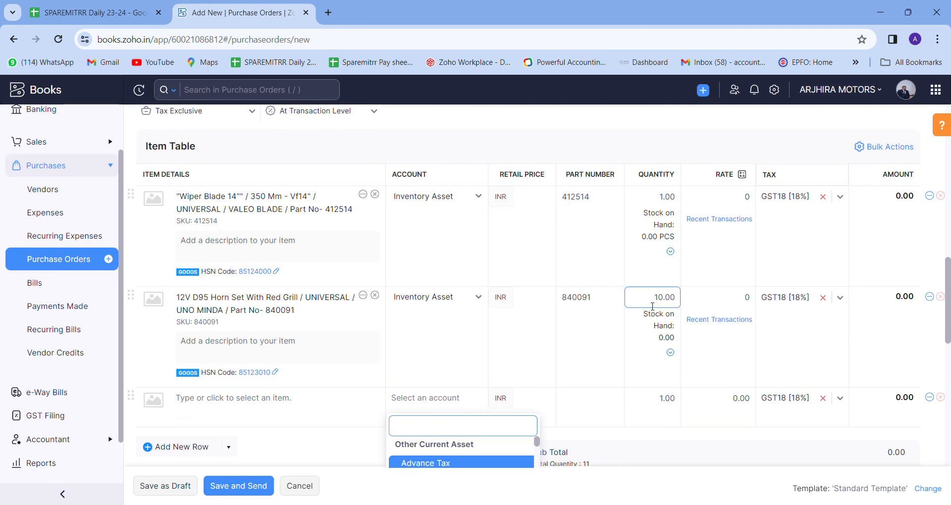
Add the MARUTI clip with quantity 5 and save the order as a draft.
click(314, 399)
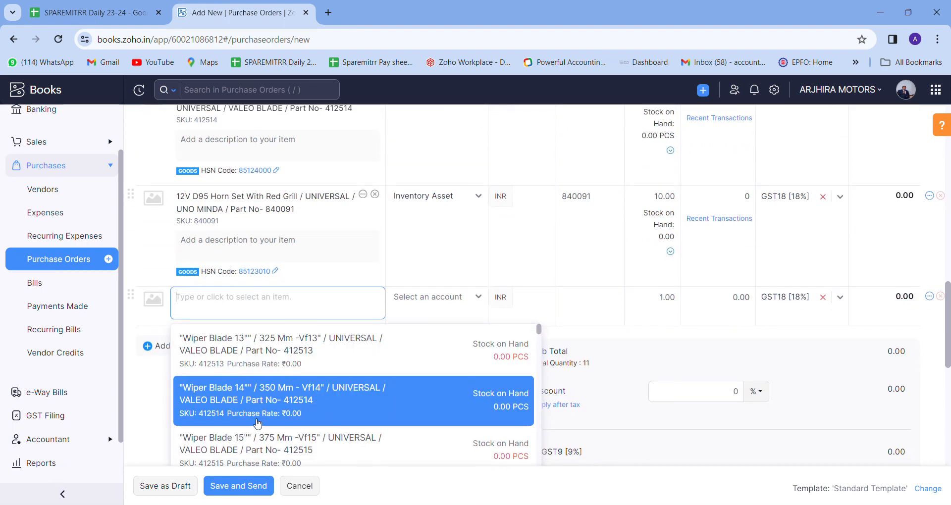
scroll(257, 424, down, 6)
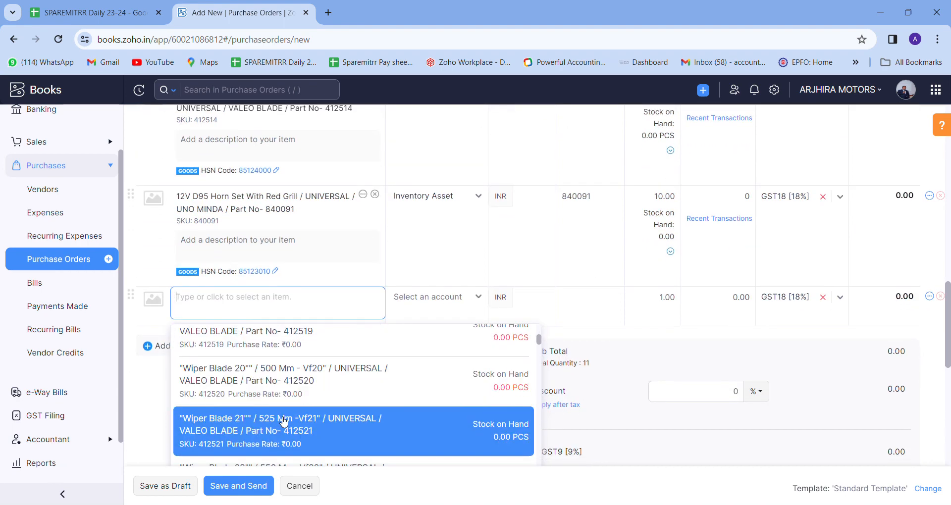
scroll(284, 422, down, 6)
click(283, 421)
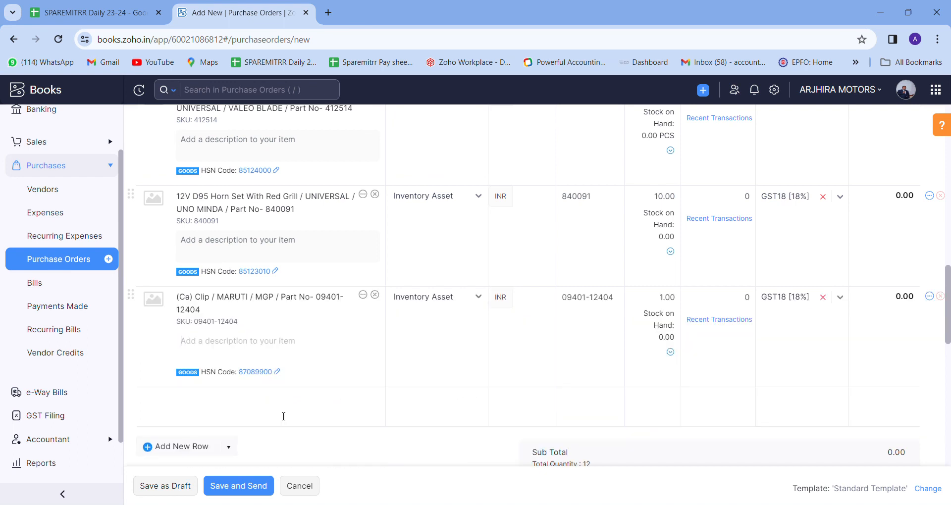
key(Tab)
key(Tab)
text(5)
key(Tab)
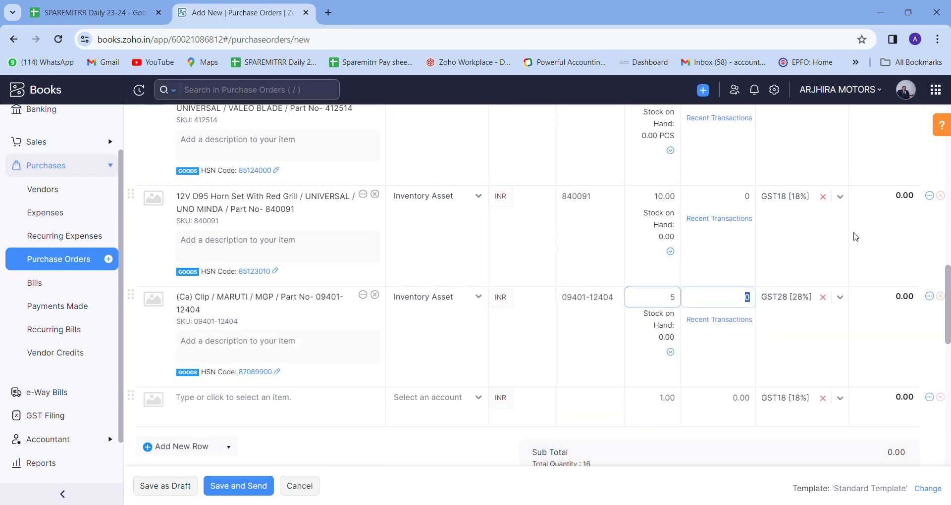
key(Tab)
key(Tab)
key(Tab)
key(Tab)
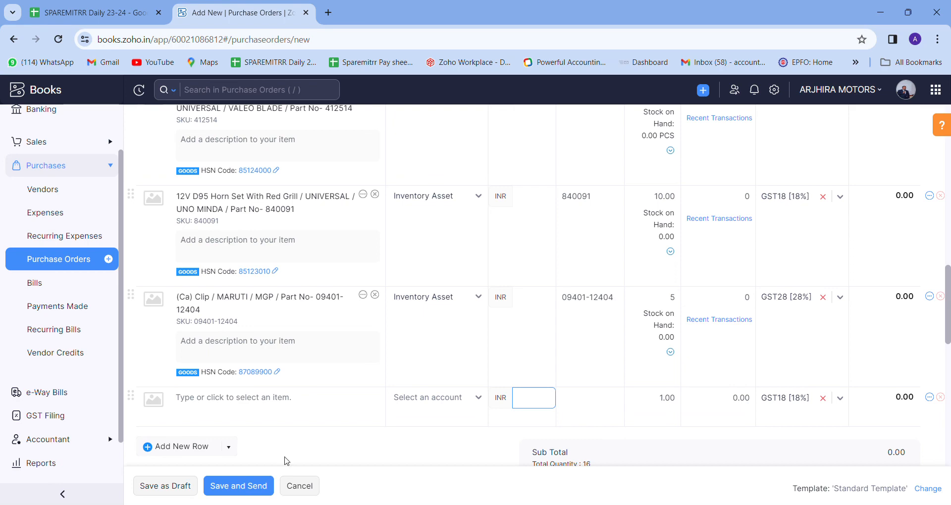
click(179, 486)
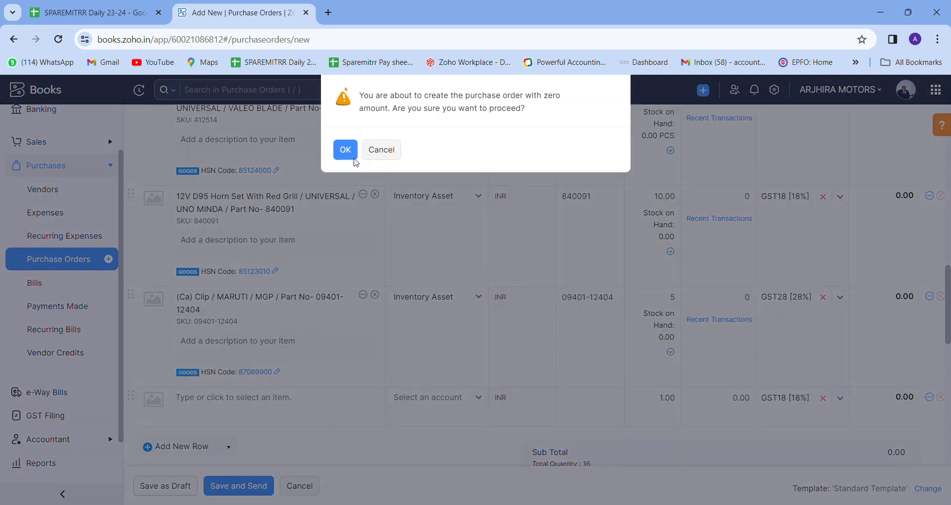
Accept saving PO-00006 at ₹0.00 and mark it as Issued.
click(345, 149)
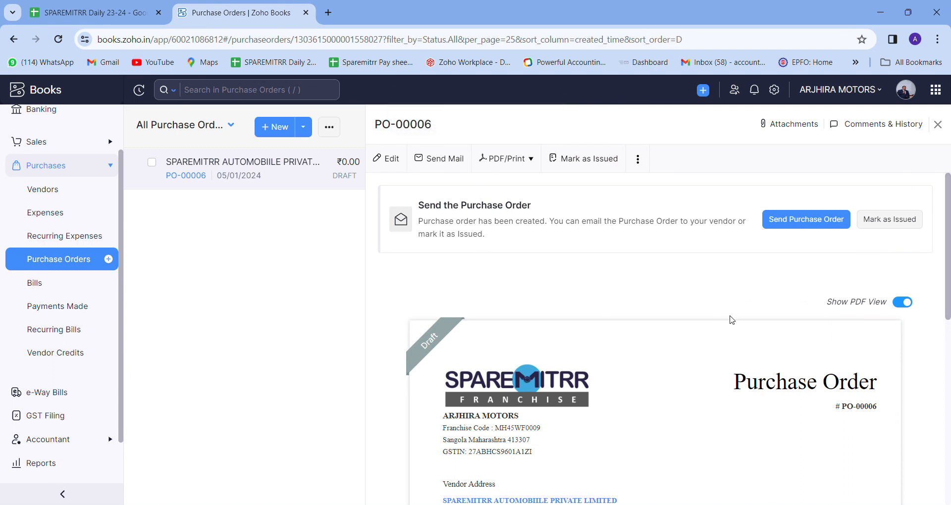
scroll(716, 369, down, 3)
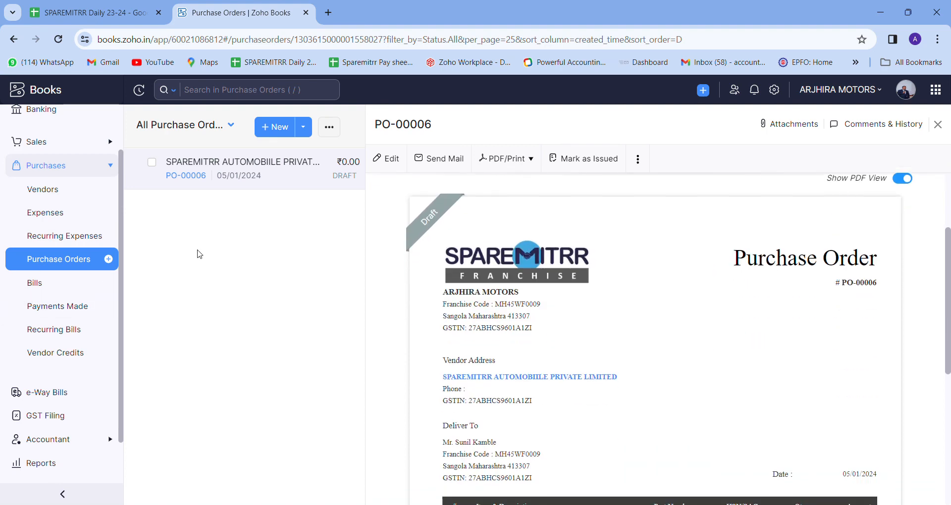
scroll(606, 182, up, 3)
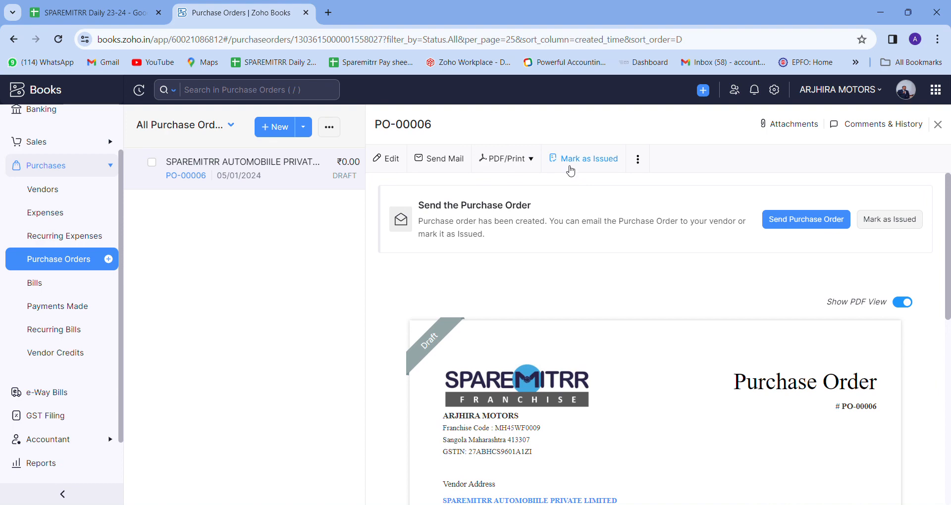
click(905, 225)
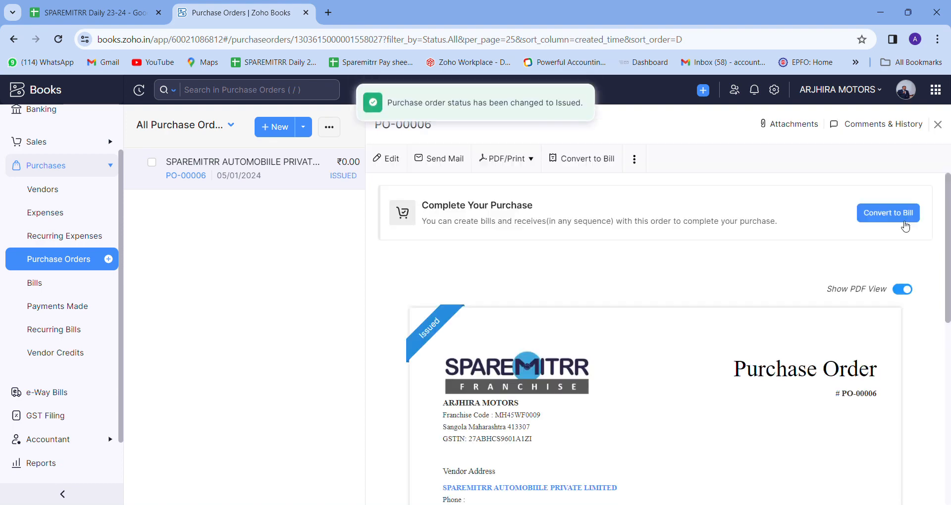
Convert PO-00006 to a bill and look over its bill number and date fields.
click(593, 160)
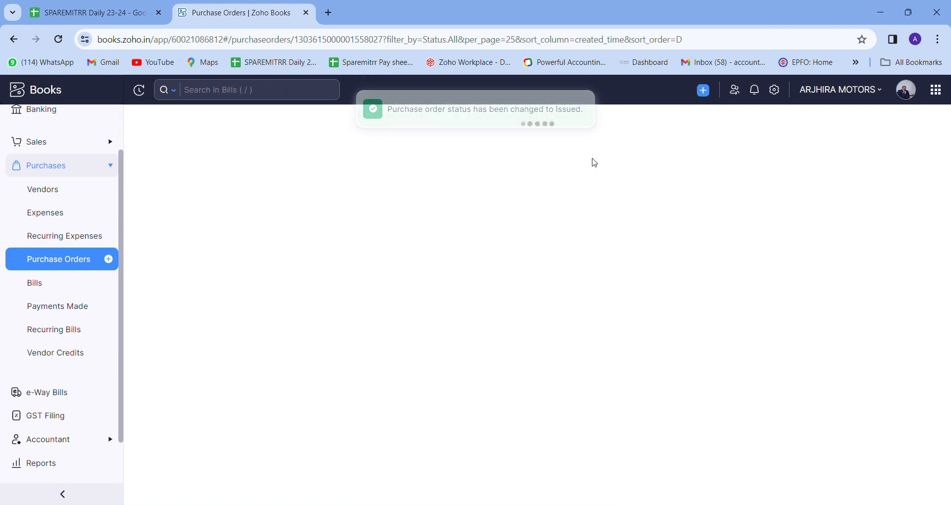
scroll(339, 195, down, 9)
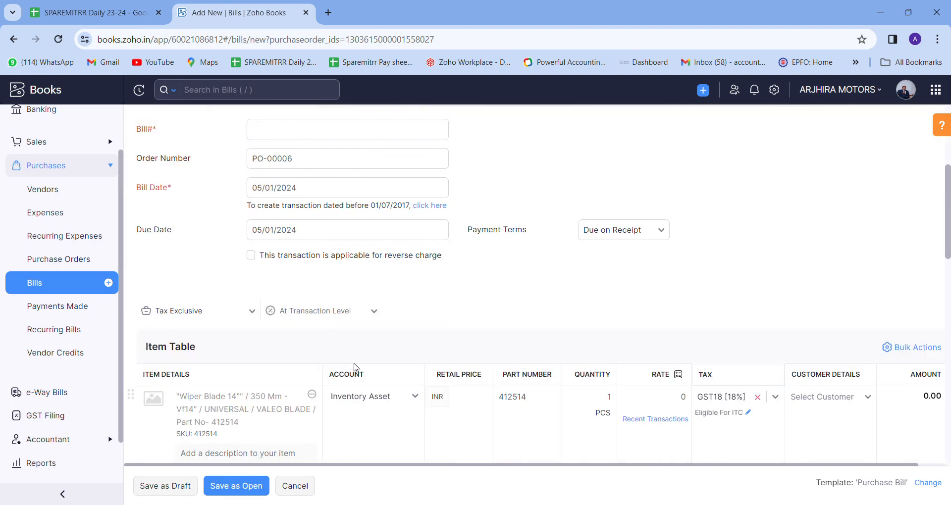
scroll(439, 303, up, 8)
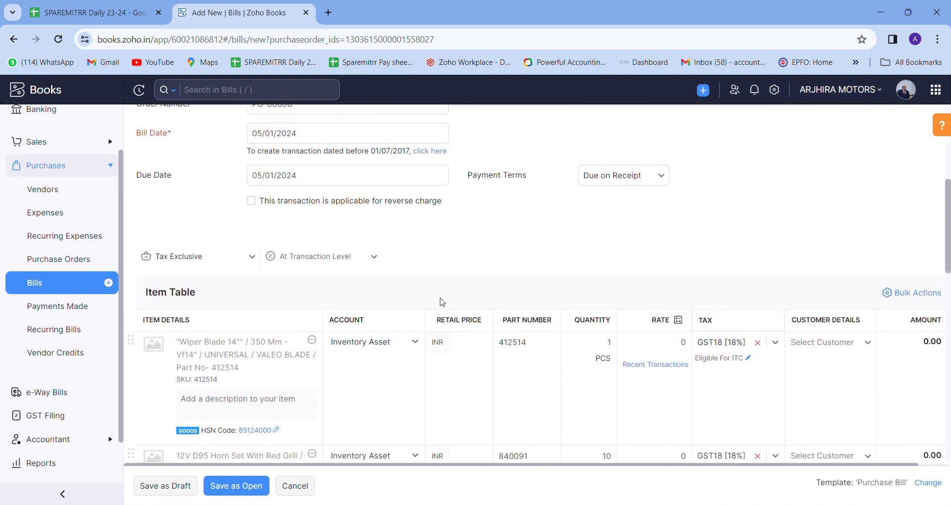
click(397, 300)
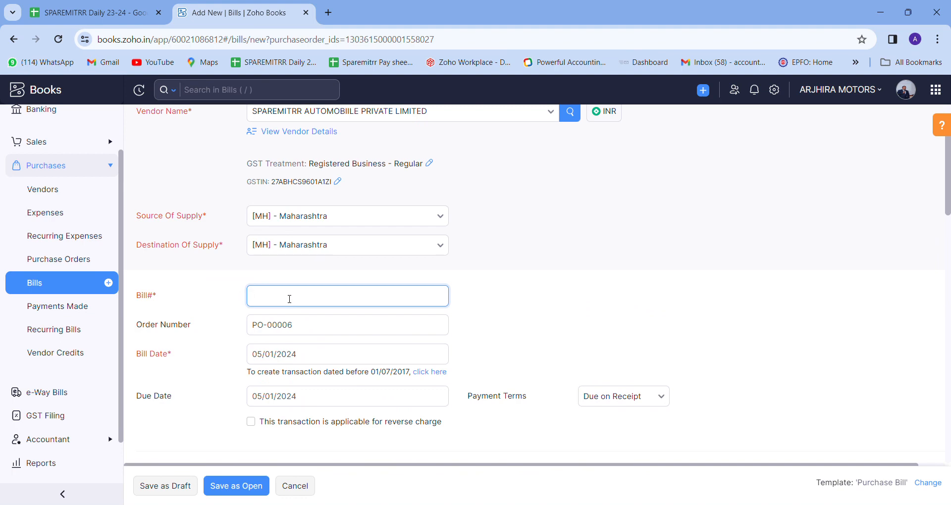
scroll(290, 299, down, 1)
click(274, 296)
click(525, 262)
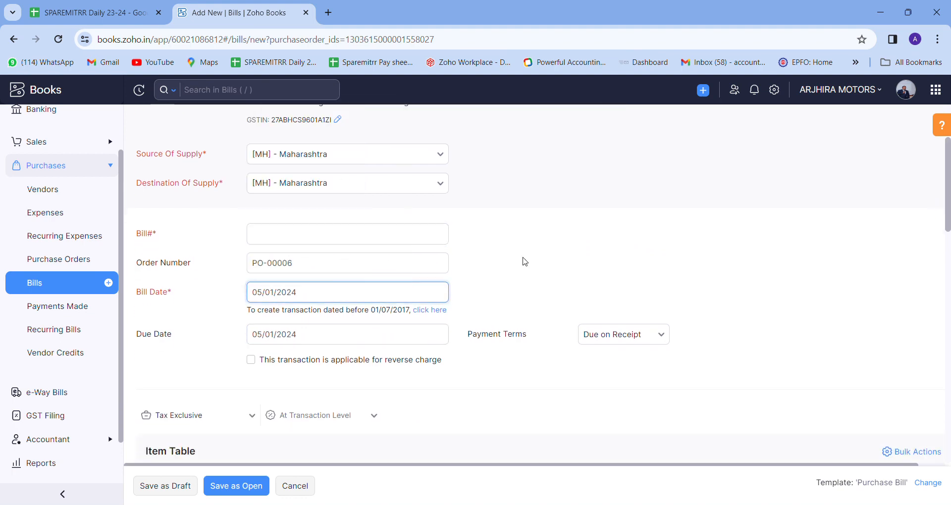
scroll(525, 261, down, 6)
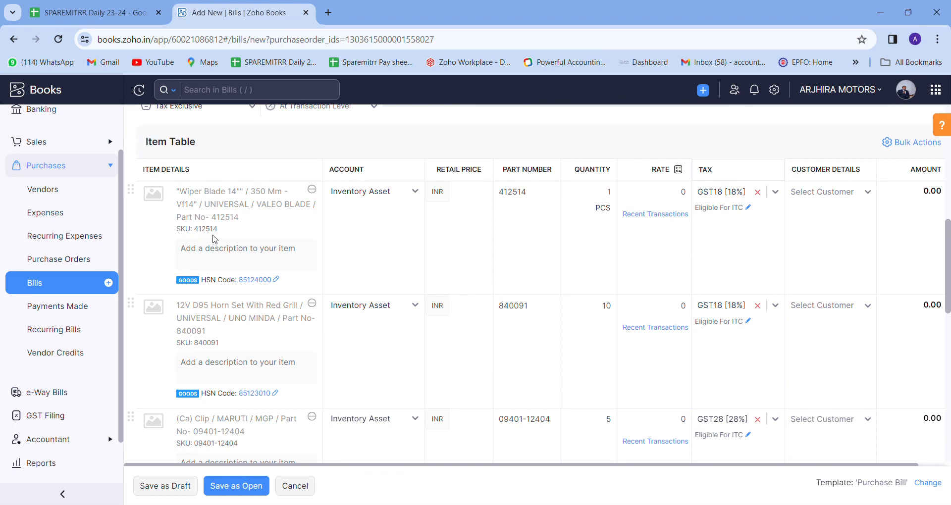
Change the horn set quantity on the bill from 10 to 5.
click(613, 197)
click(682, 199)
key(Tab)
drag(608, 469, 692, 469)
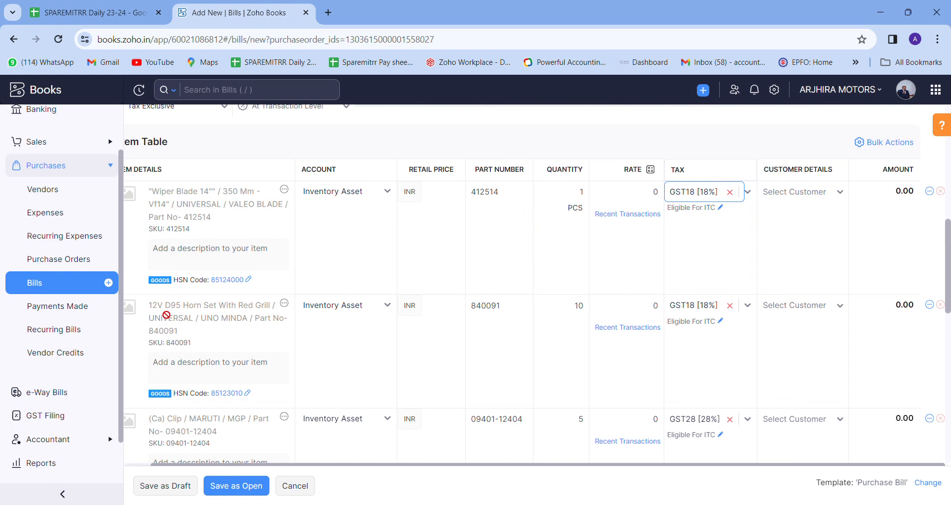
click(580, 307)
double_click(580, 307)
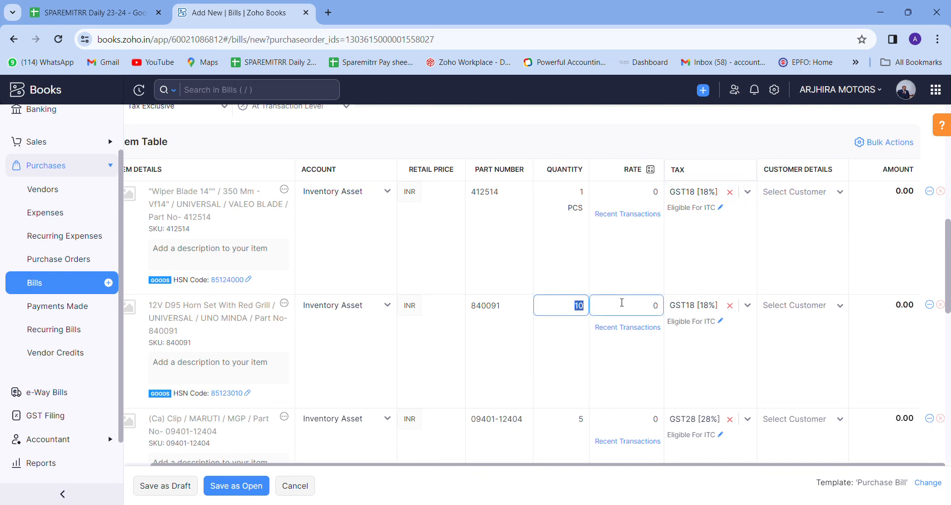
text(5)
key(Tab)
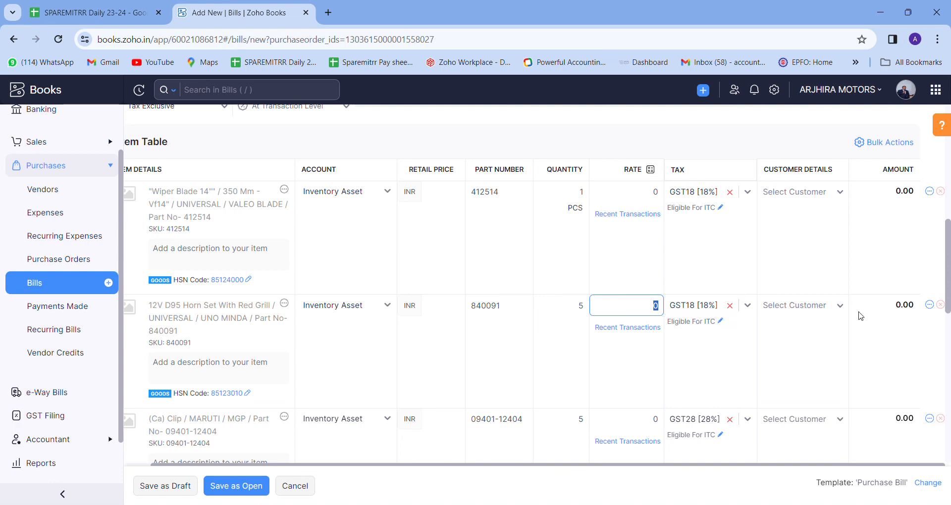
Check the adjustment amount and attempt to save the bill as Open.
scroll(842, 317, down, 2)
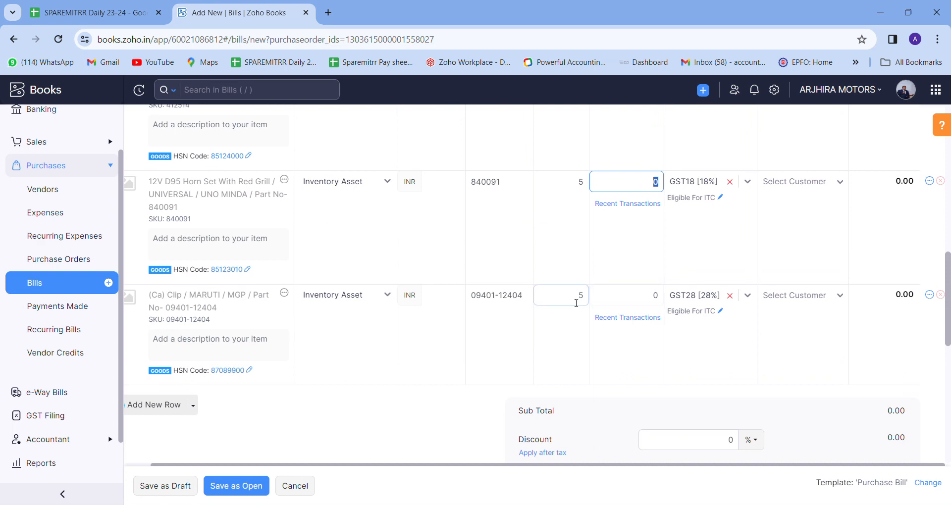
scroll(595, 354, down, 3)
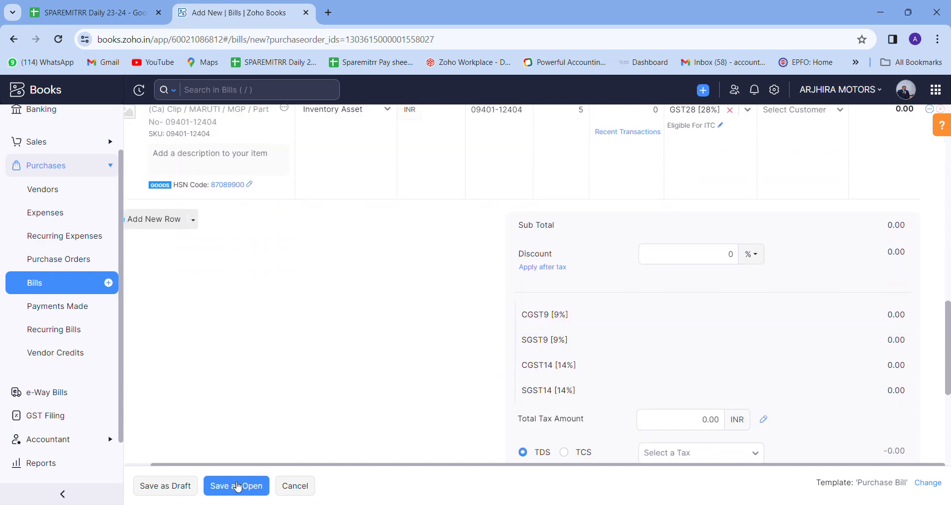
scroll(488, 339, down, 2)
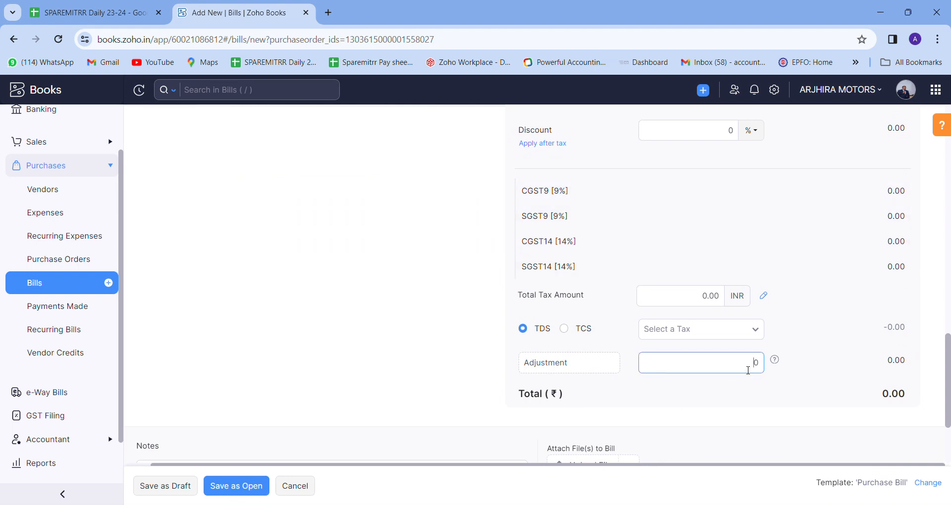
click(763, 367)
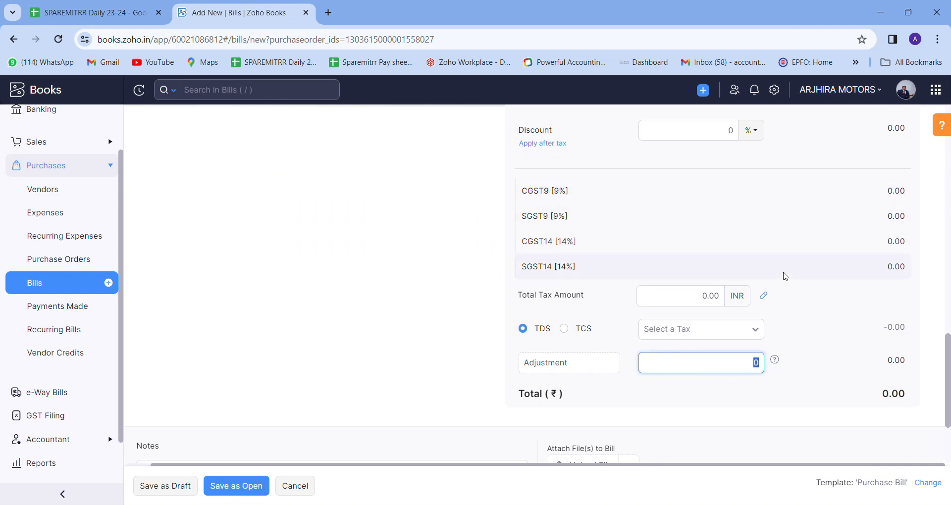
click(243, 487)
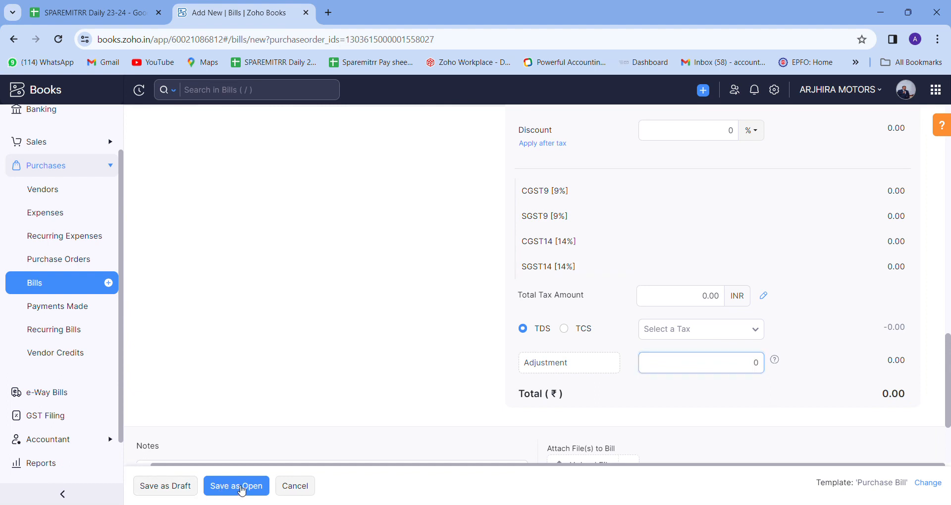
scroll(286, 376, down, 1)
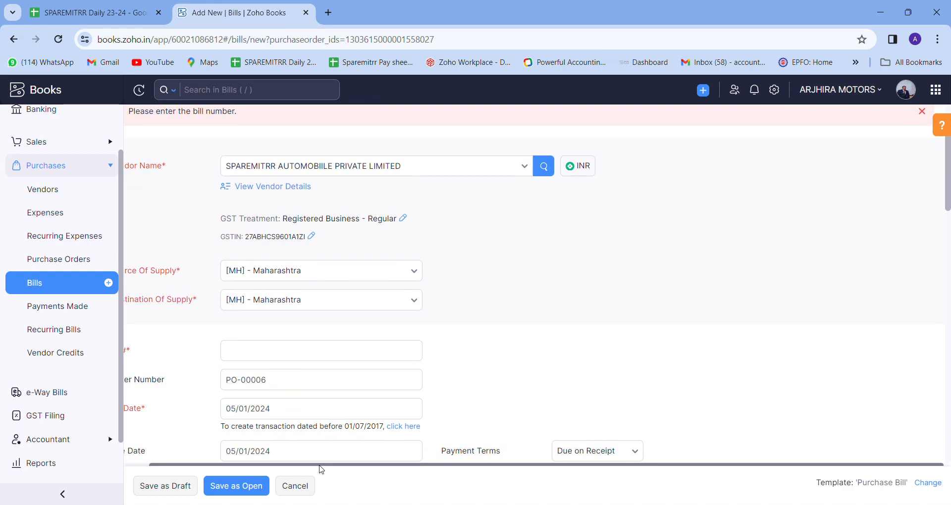
Enter bill number 1234, save as Open, and accept the zero-amount warning.
click(282, 352)
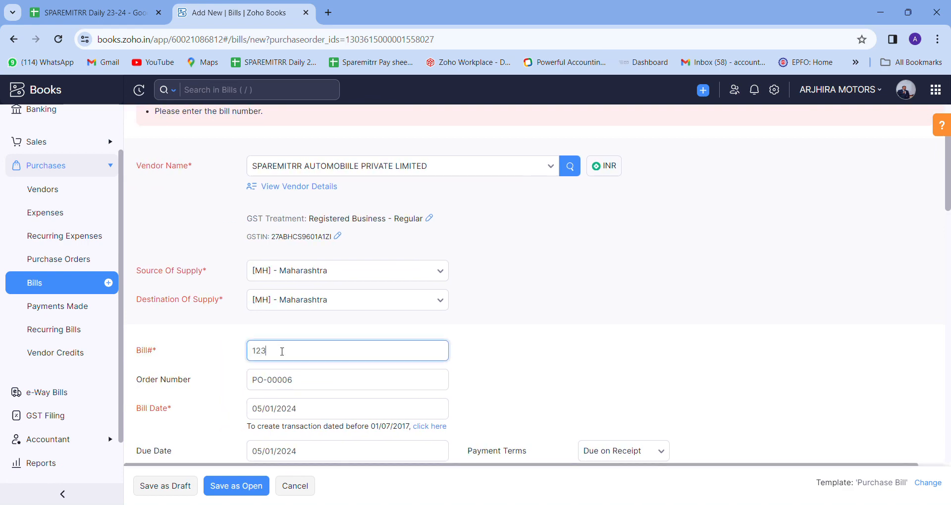
click(236, 486)
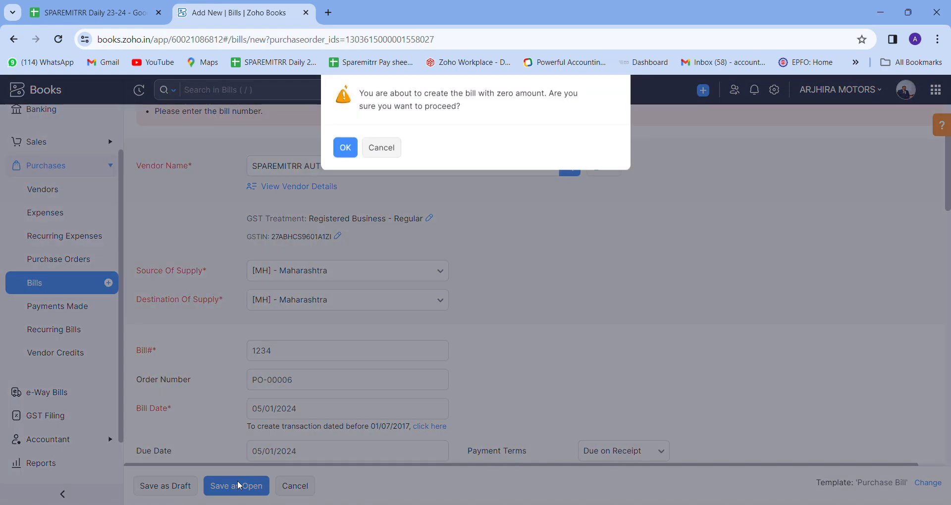
click(346, 150)
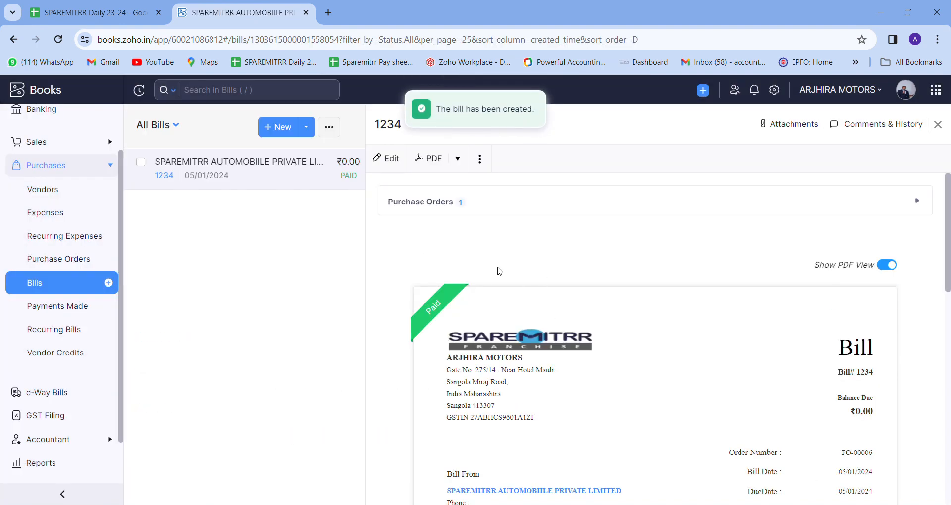
scroll(499, 271, down, 4)
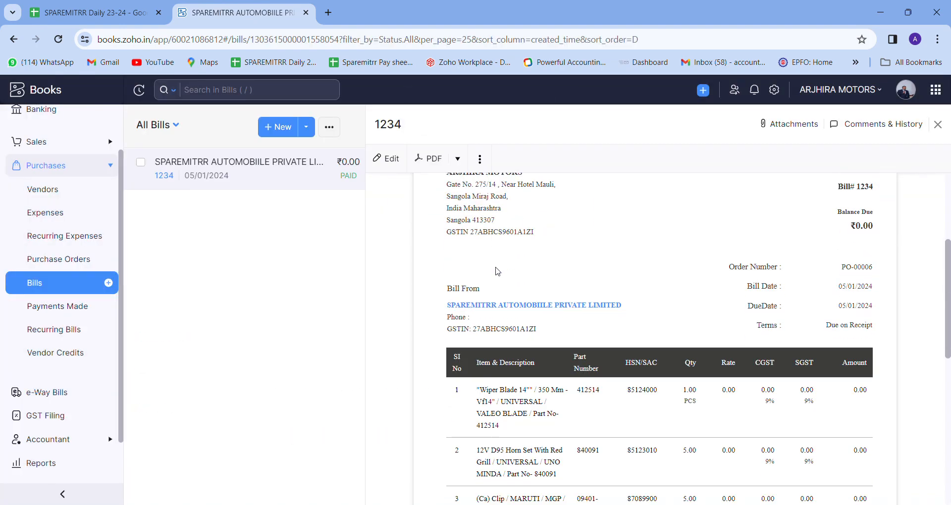
scroll(498, 270, down, 5)
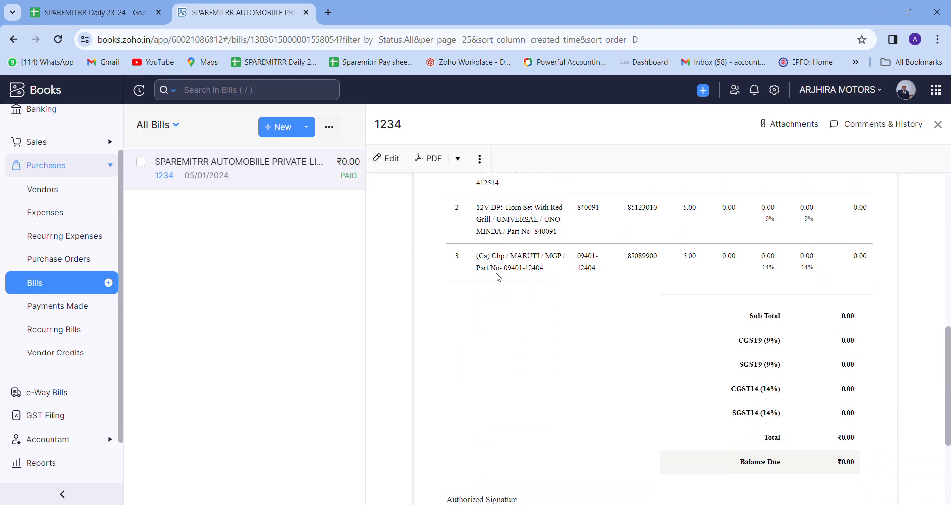
scroll(497, 277, up, 3)
scroll(498, 277, up, 5)
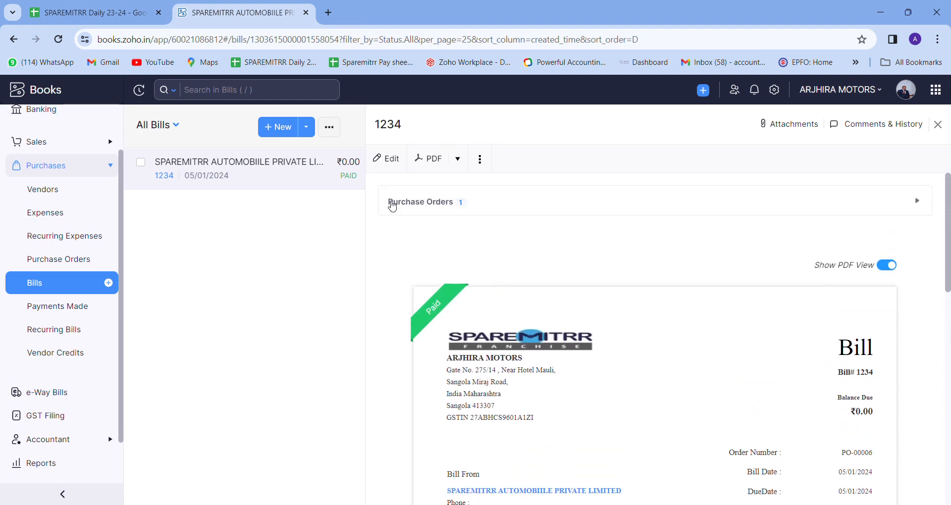
click(480, 159)
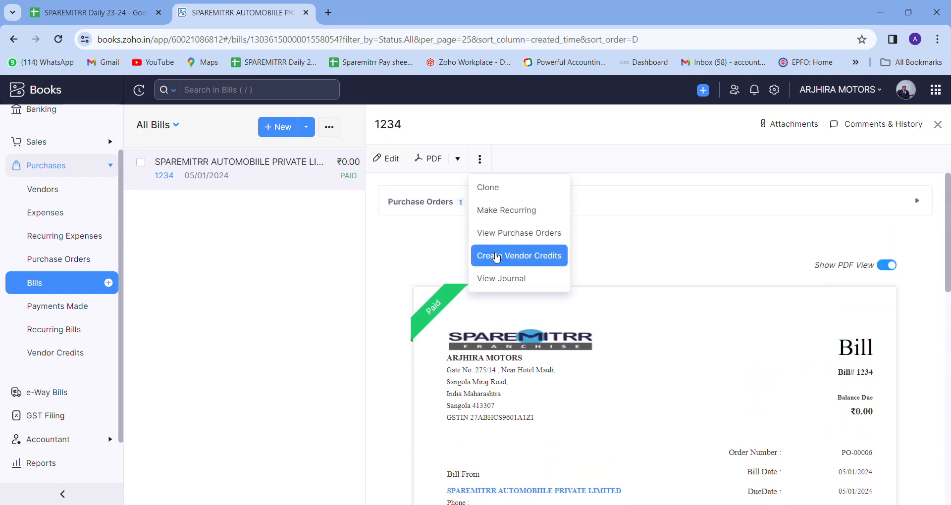
click(290, 278)
scroll(95, 397, down, 2)
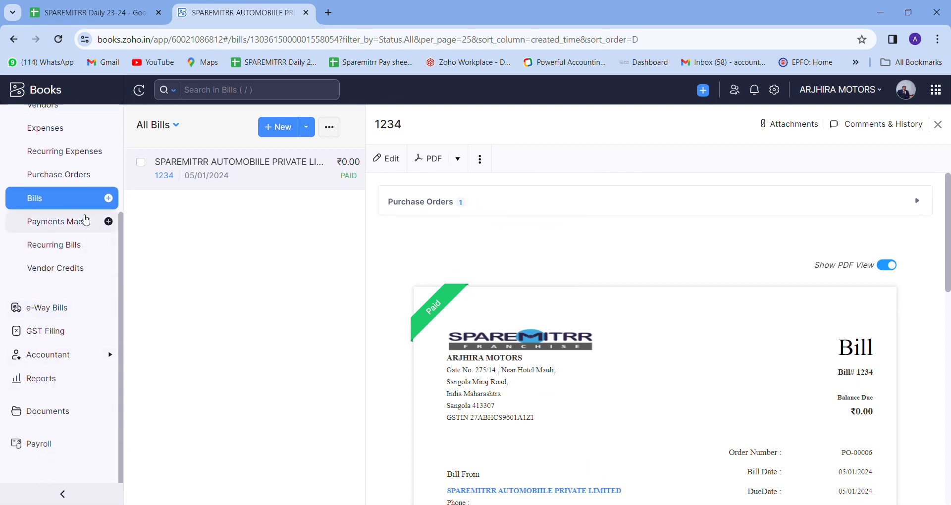
Go to Reports and browse the General Reports, from Business Overview to Payables.
click(78, 384)
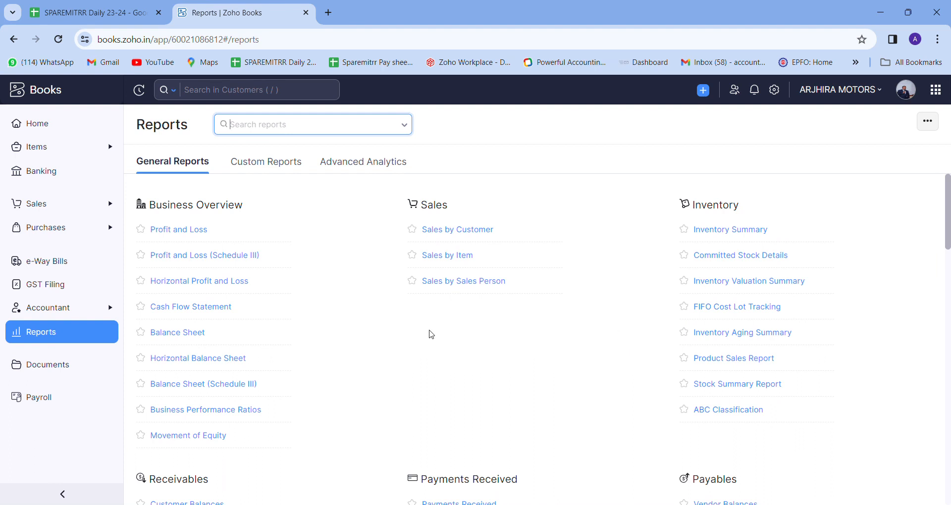
scroll(431, 335, down, 3)
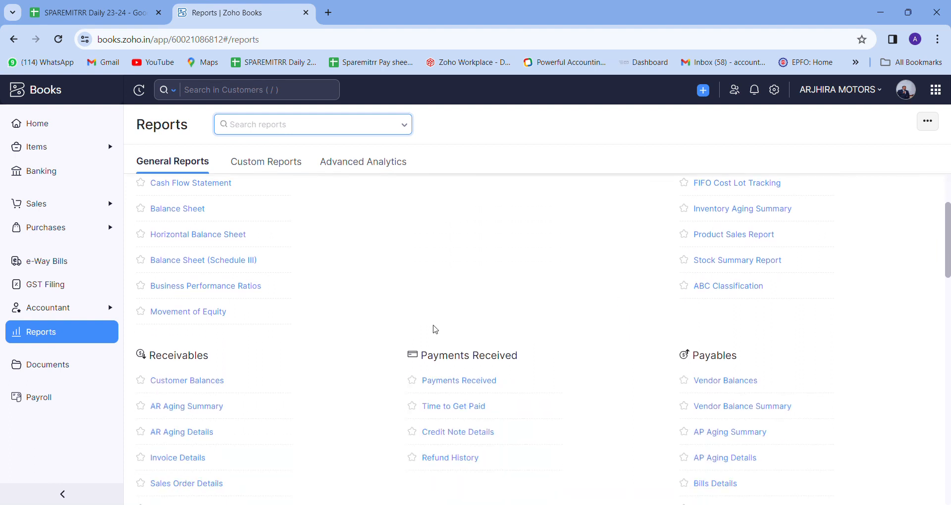